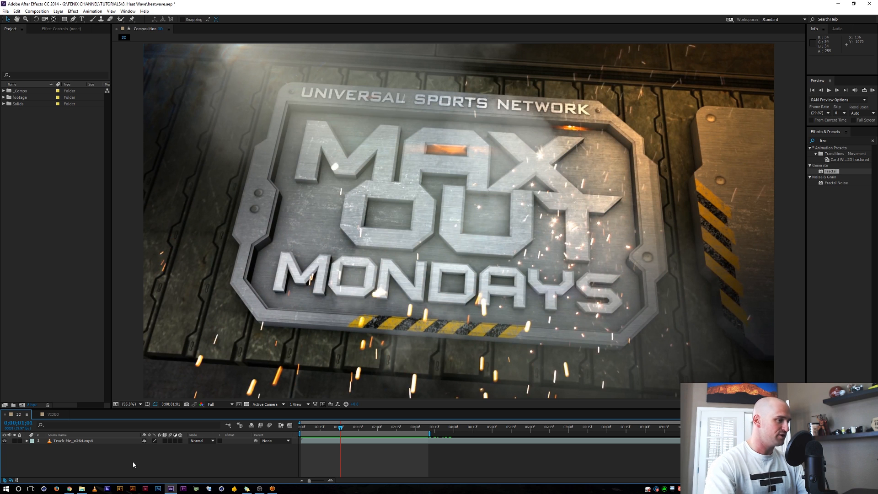
# Create a comp-sized solid named FRACTAL above the footage layer in the 3D composition
pyautogui.click(106, 441)
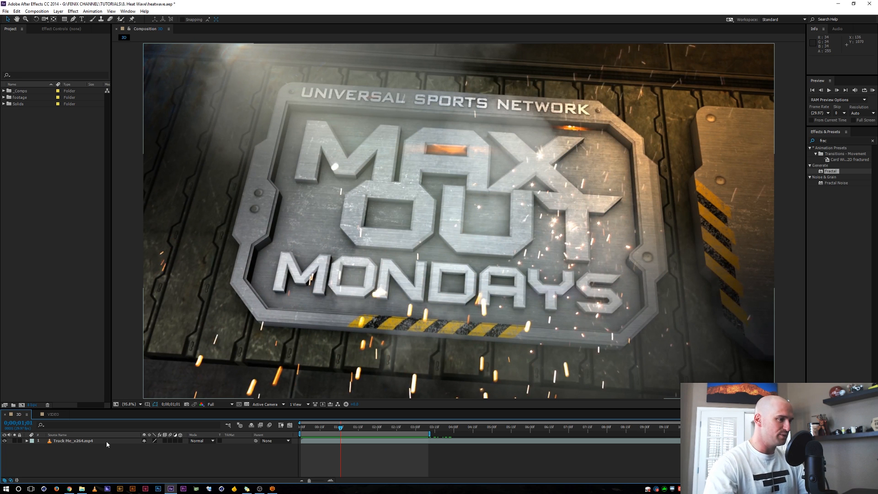
pyautogui.click(93, 464)
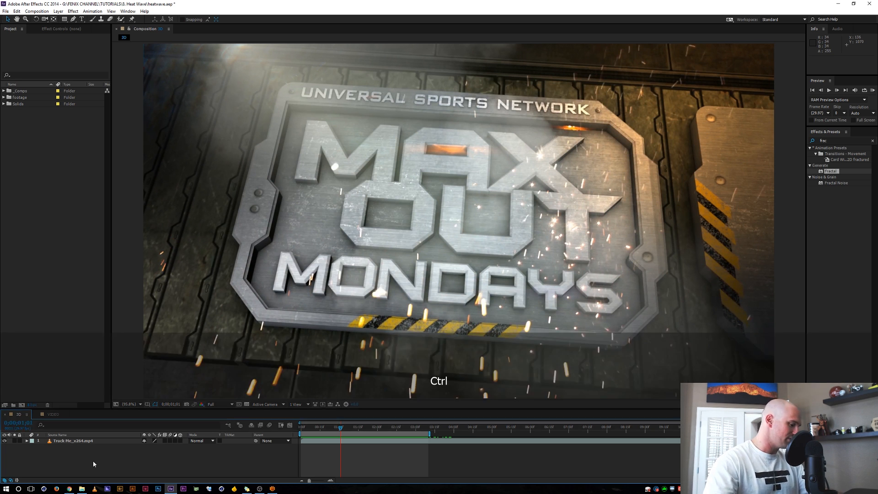
pyautogui.hotkey('ctrl', 'y')
pyautogui.press('BackSpace')
pyautogui.write('F')
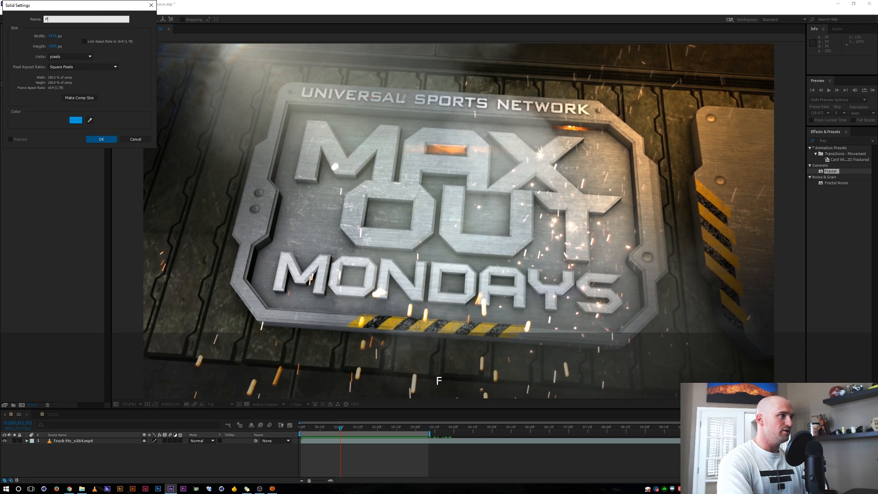
pyautogui.write('RACTAL')
pyautogui.press('Return')
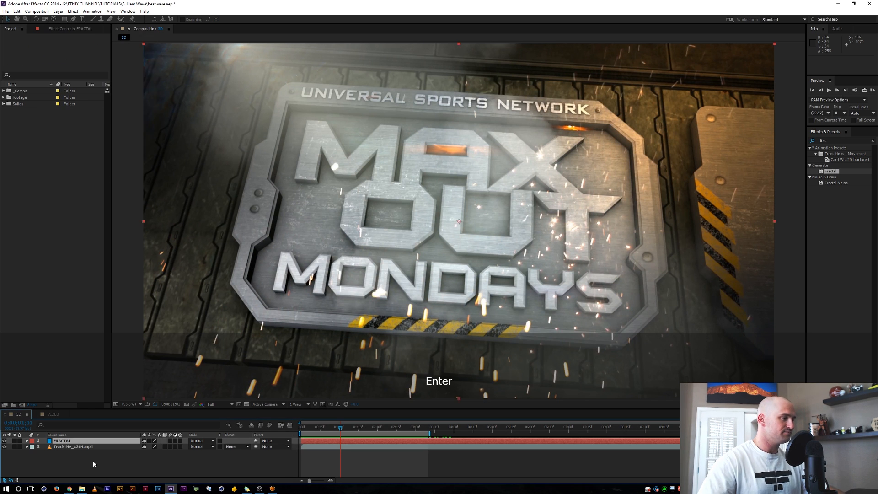
# Pre-compose the FRACTAL solid as FRACTAL Comp 1, leaving all attributes in the 3D composition, and open the new comp
pyautogui.hotkey('ctrl', 'shift', 'c')
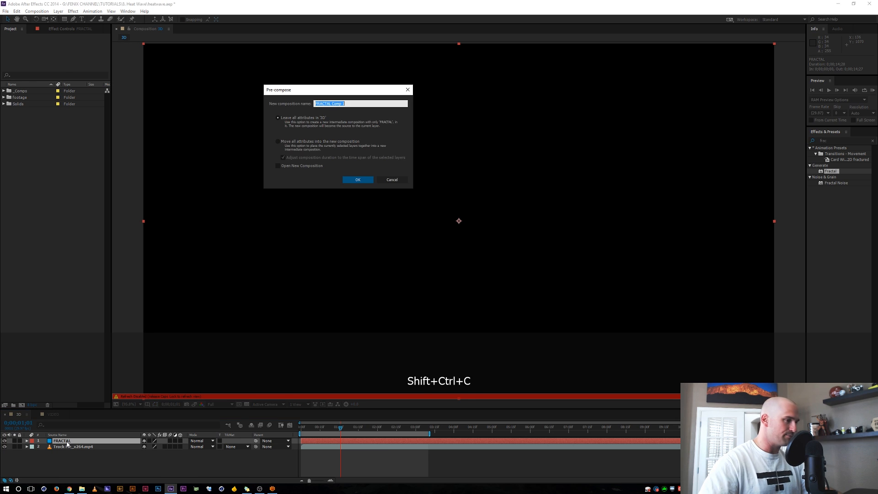
pyautogui.press('Return')
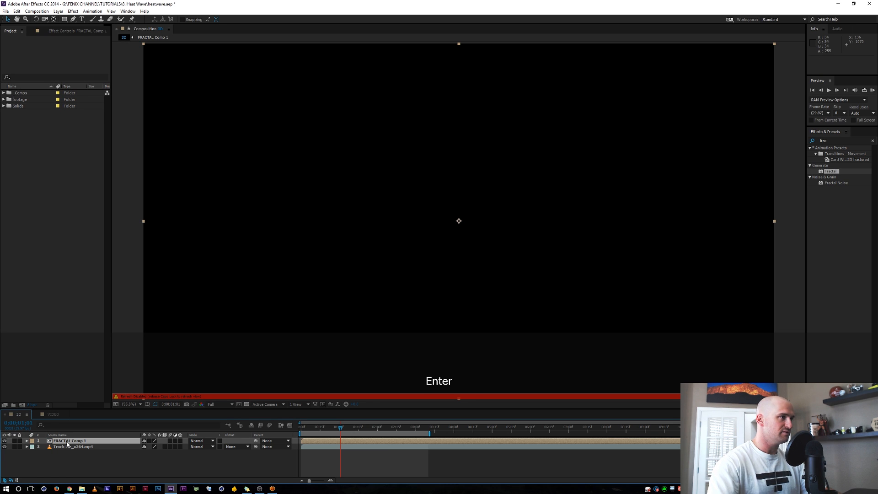
pyautogui.doubleClick(67, 440)
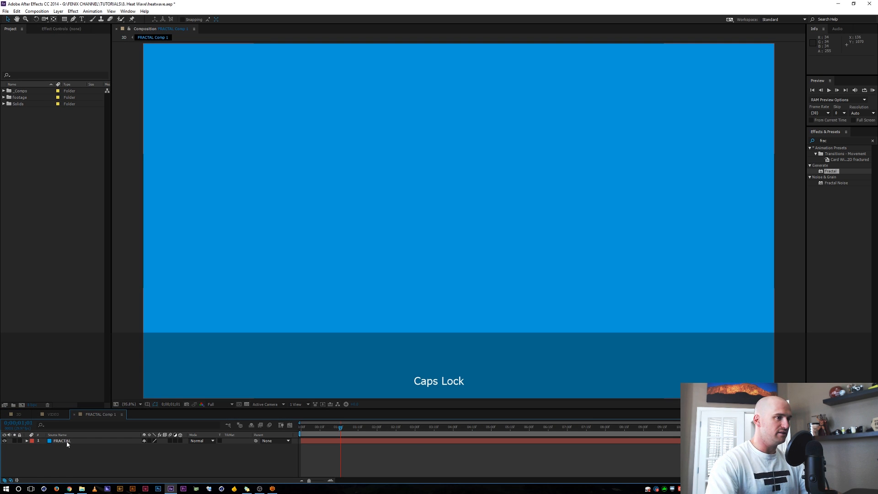
pyautogui.press('capslock')
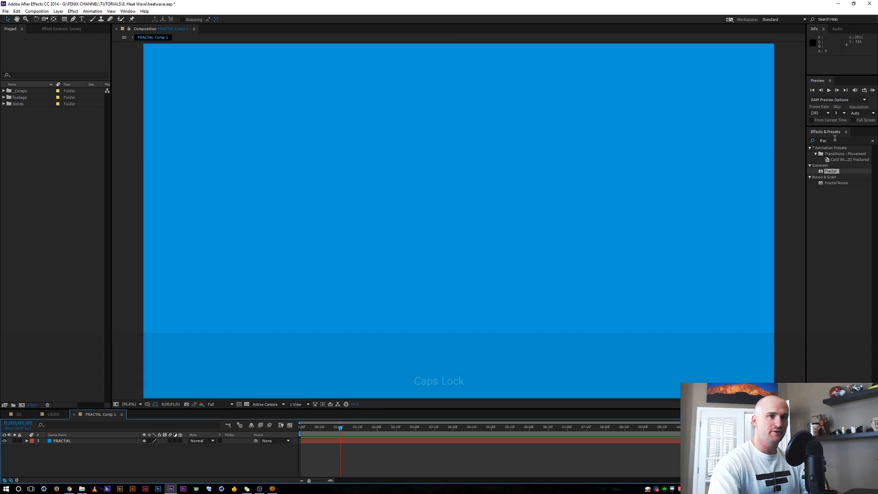
# Apply the Fractal Noise effect to the FRACTAL solid and try out its Evolution value
pyautogui.click(836, 184)
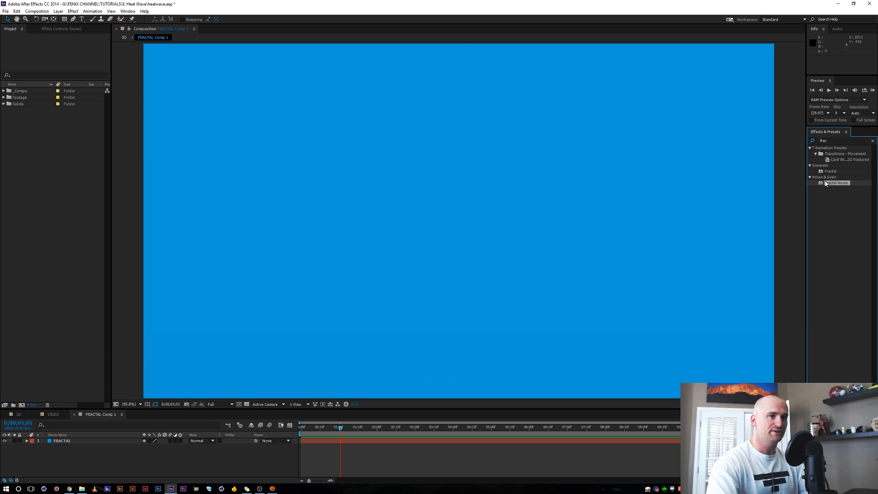
pyautogui.moveTo(825, 184); pyautogui.dragTo(90, 438)
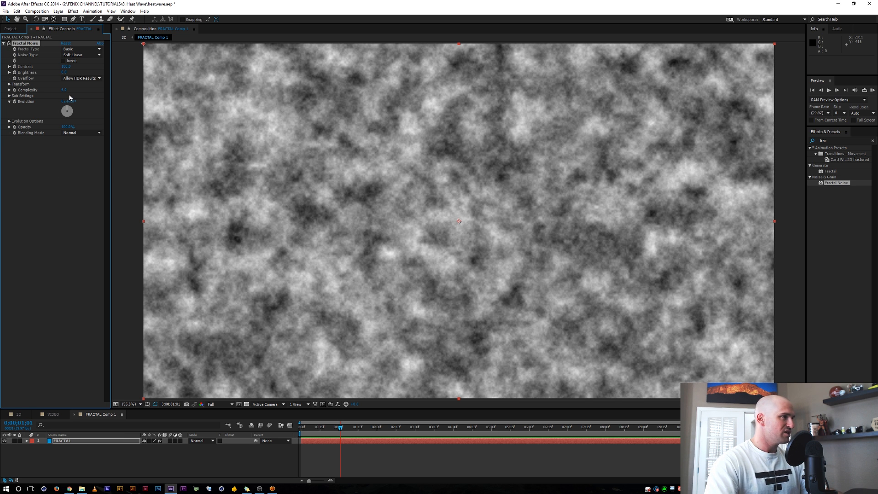
pyautogui.moveTo(71, 101); pyautogui.dragTo(103, 100)
# Add the expression time*100 to the Fractal Noise Evolution and preview the animation
pyautogui.keyDown('alt'); pyautogui.click(14, 101); pyautogui.keyUp('alt')
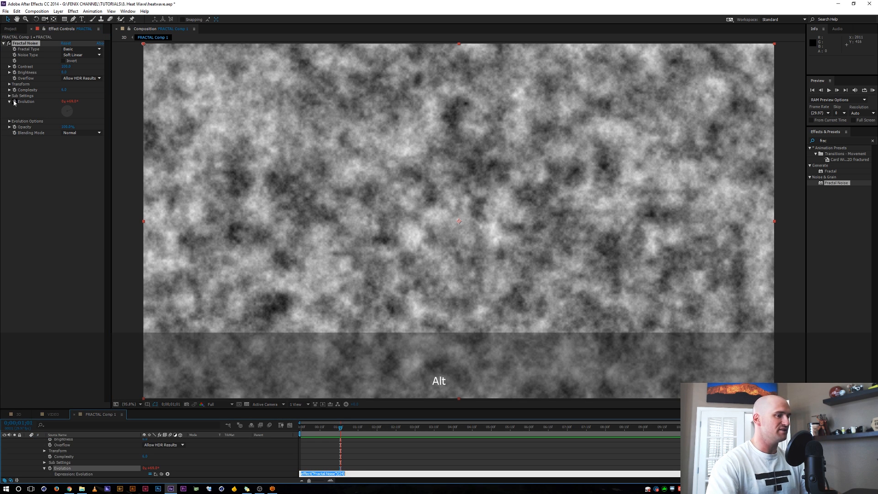
pyautogui.write('time')
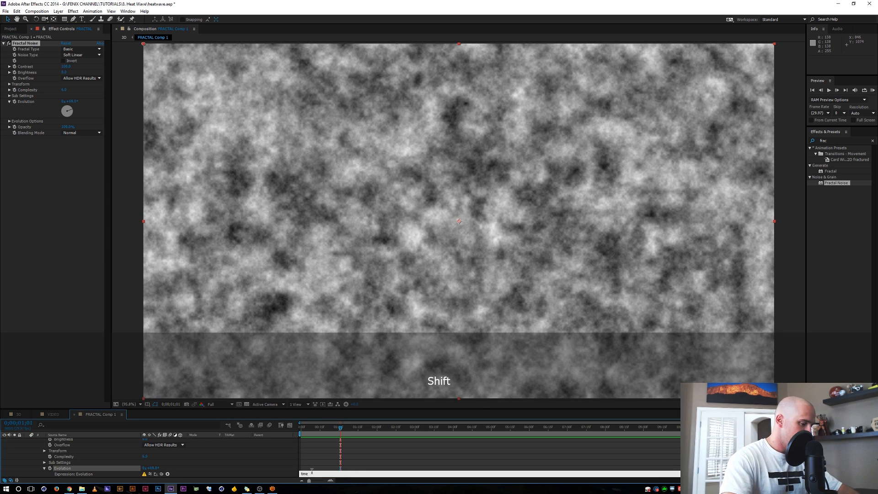
pyautogui.write('*100')
pyautogui.press('Return')
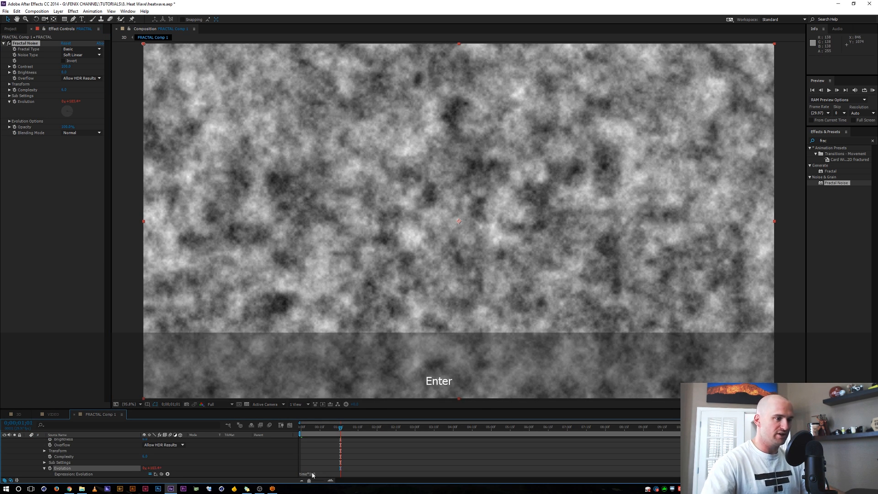
pyautogui.moveTo(338, 421); pyautogui.dragTo(311, 424)
pyautogui.press('0')
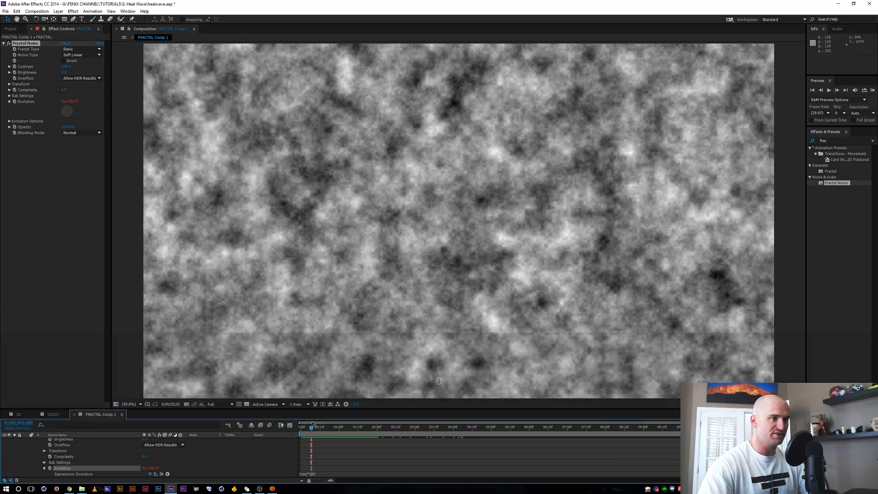
pyautogui.press('0')
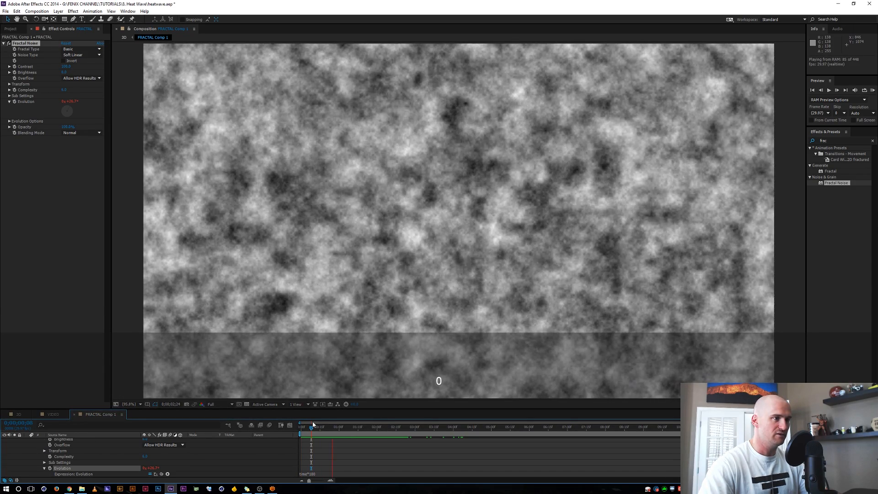
pyautogui.press('0')
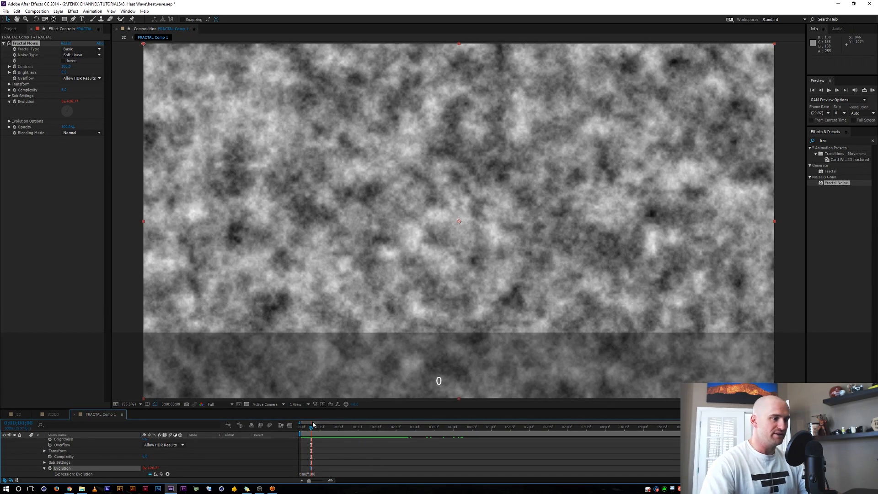
# Change the Evolution expression to time*300 and preview the faster noise animation
pyautogui.click(319, 474)
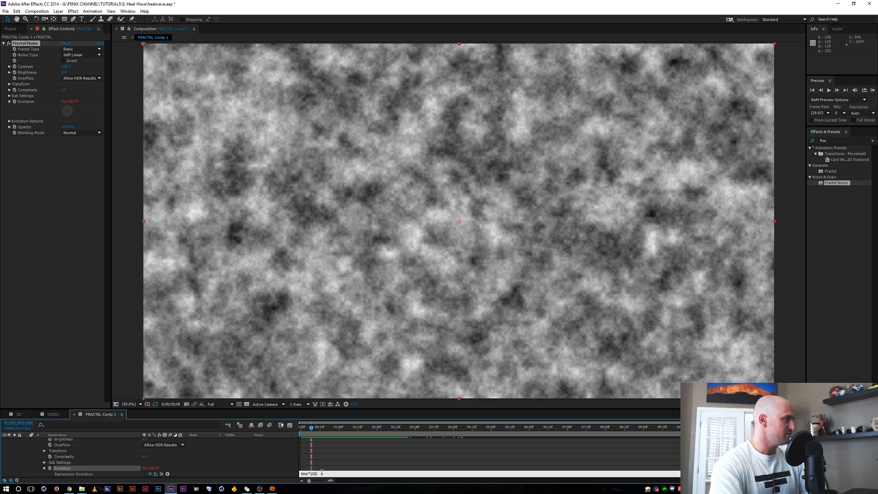
pyautogui.press('BackSpace')
pyautogui.press('BackSpace')
pyautogui.write('300')
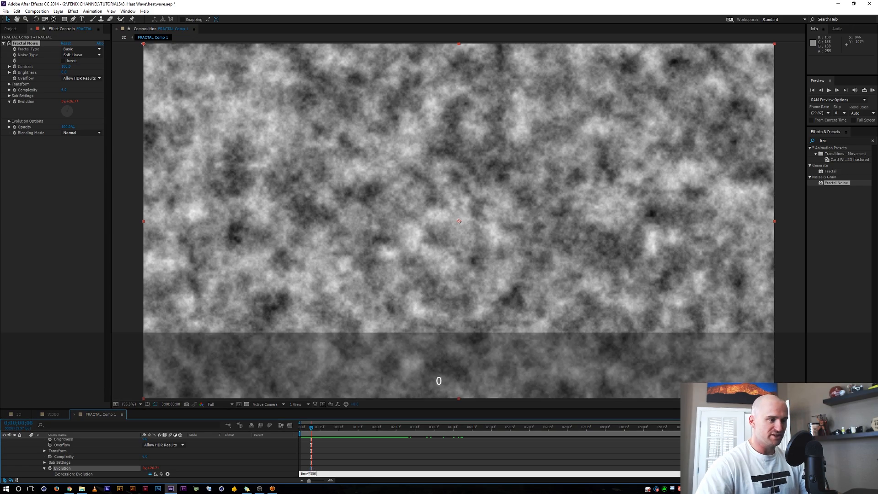
pyautogui.press('KP_Enter')
pyautogui.press('KP_0')
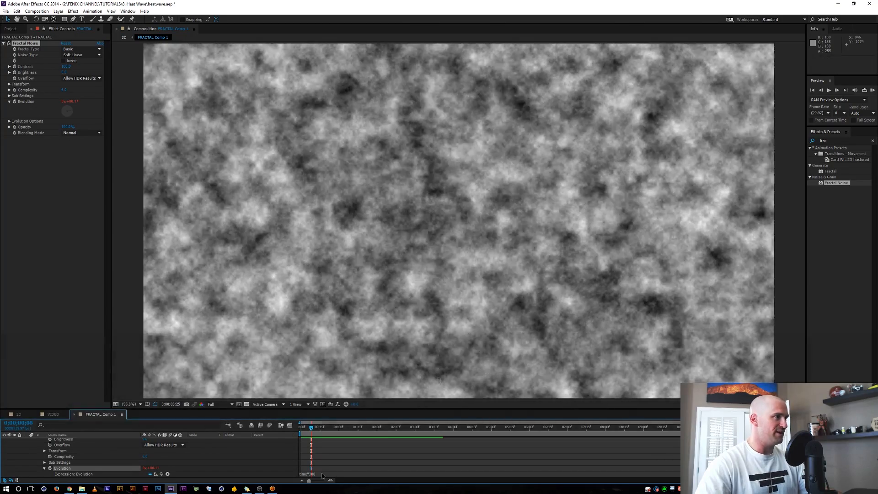
pyautogui.press('space')
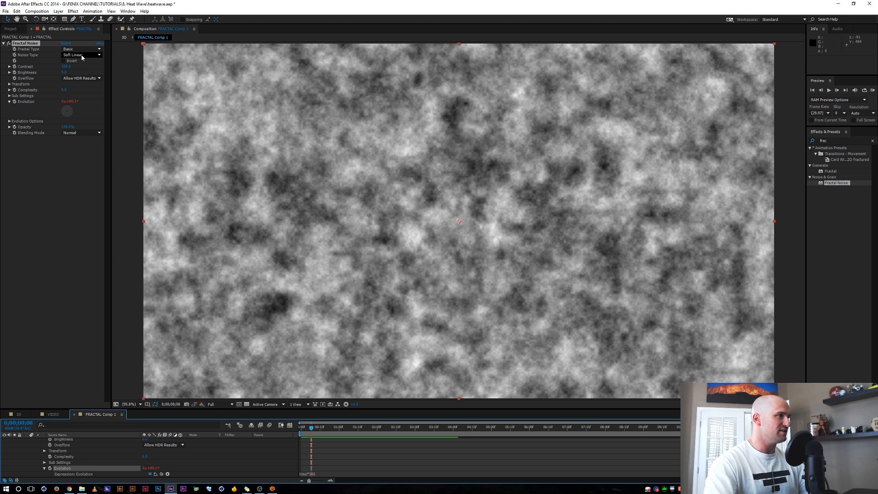
# Raise the Fractal Noise contrast to about 275 and lower its brightness so black areas dominate
pyautogui.moveTo(64, 69); pyautogui.dragTo(160, 61)
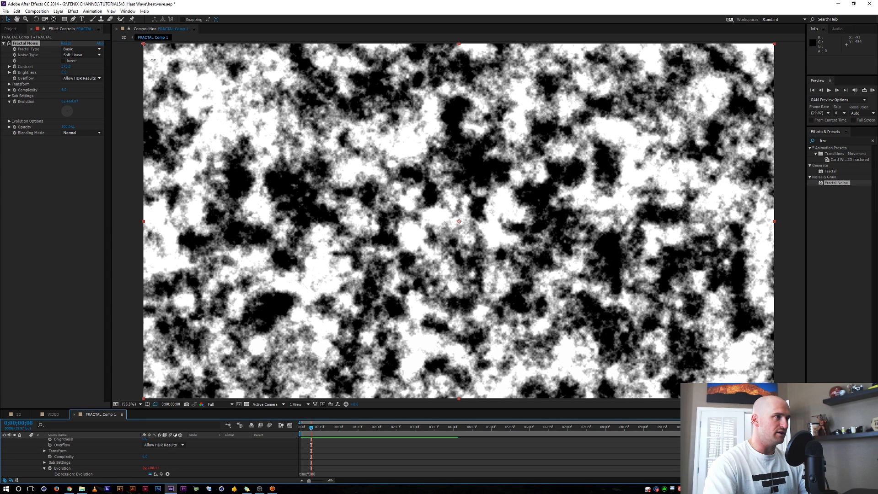
pyautogui.moveTo(153, 59); pyautogui.dragTo(113, 64)
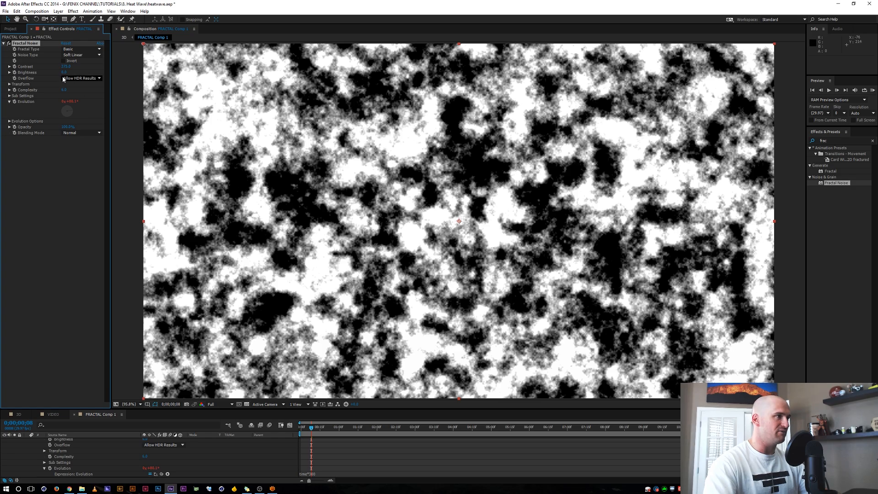
pyautogui.moveTo(65, 74); pyautogui.dragTo(53, 70)
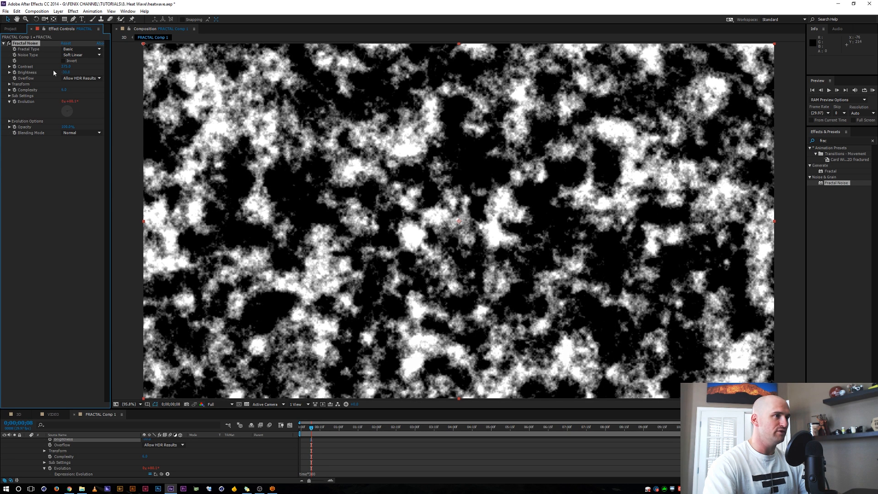
# Increase the Fractal Noise transform scale to about 184 and check the pattern at other frames
pyautogui.click(9, 85)
pyautogui.moveTo(310, 430); pyautogui.dragTo(358, 433)
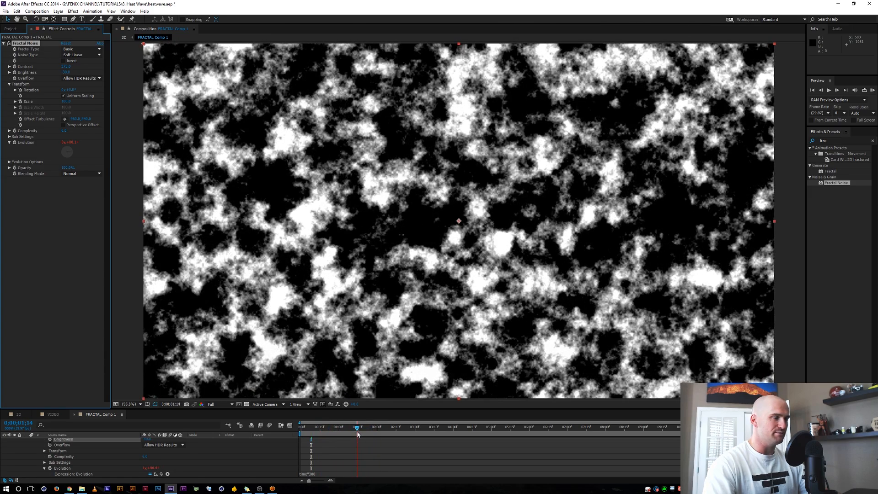
pyautogui.click(15, 102)
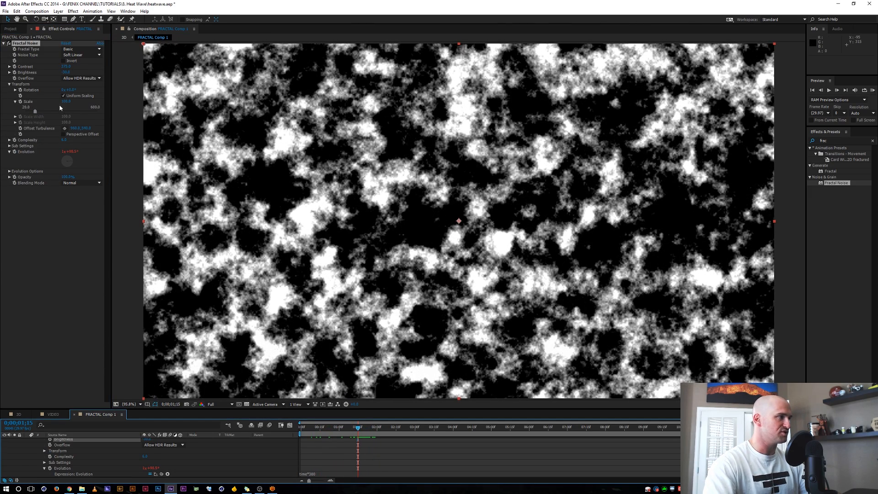
pyautogui.moveTo(34, 111); pyautogui.dragTo(45, 111)
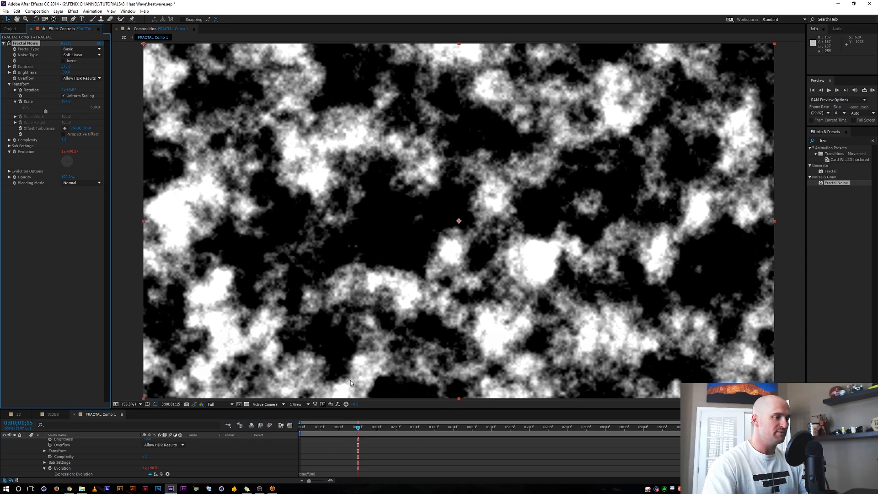
pyautogui.moveTo(330, 427); pyautogui.dragTo(371, 425)
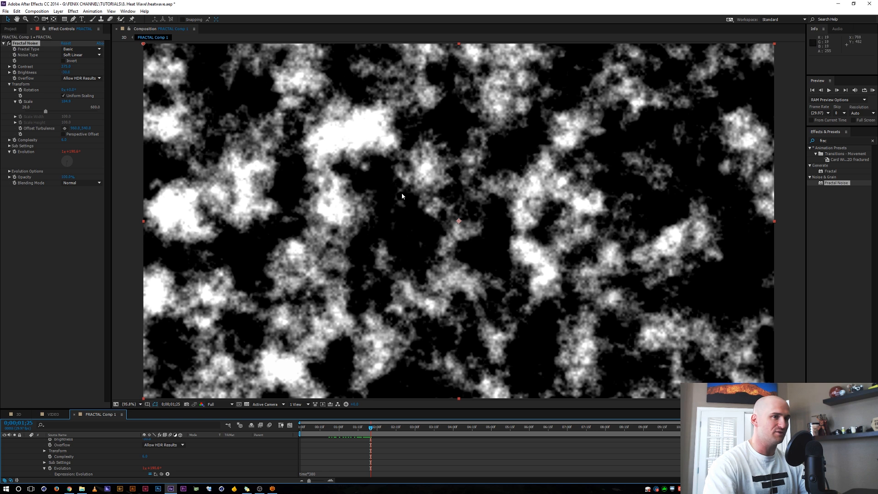
# Add a Fast Blur effect to the FRACTAL solid, raise its blurriness slightly to soften the noise, and preview the result
pyautogui.doubleClick(833, 141)
pyautogui.write('fast')
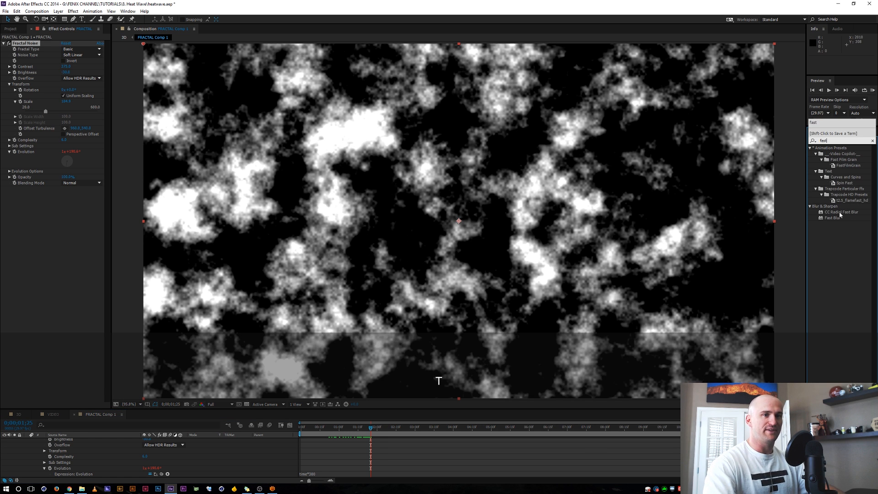
pyautogui.doubleClick(833, 218)
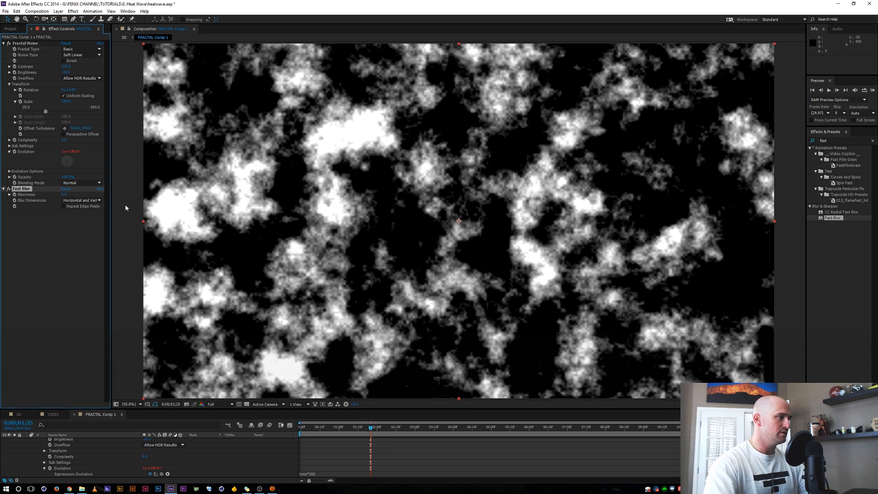
pyautogui.moveTo(64, 196); pyautogui.dragTo(68, 195)
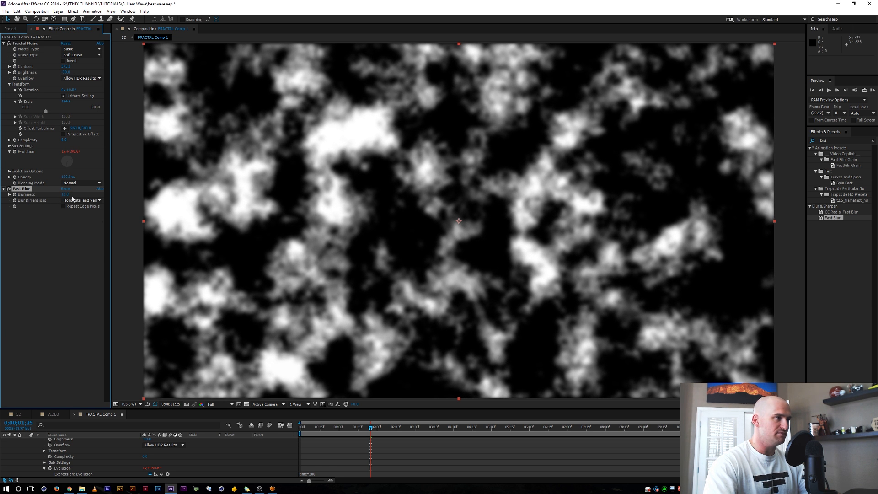
pyautogui.press('KP_0')
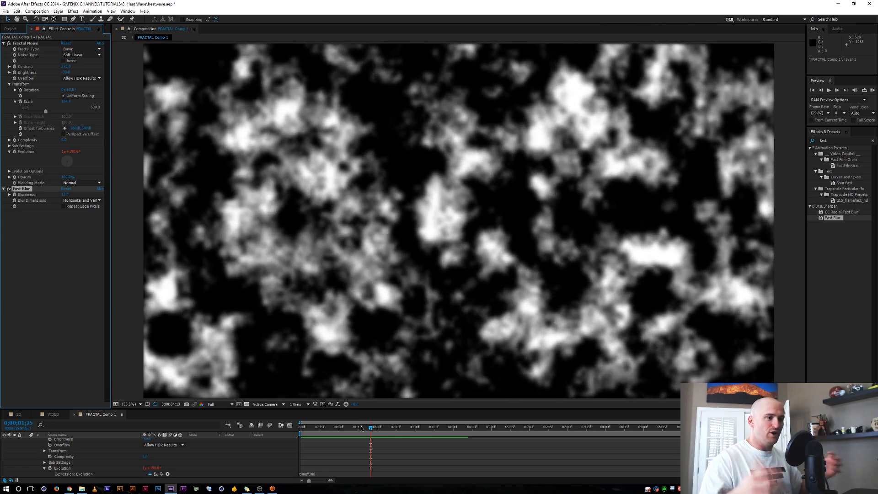
pyautogui.press('KP_0')
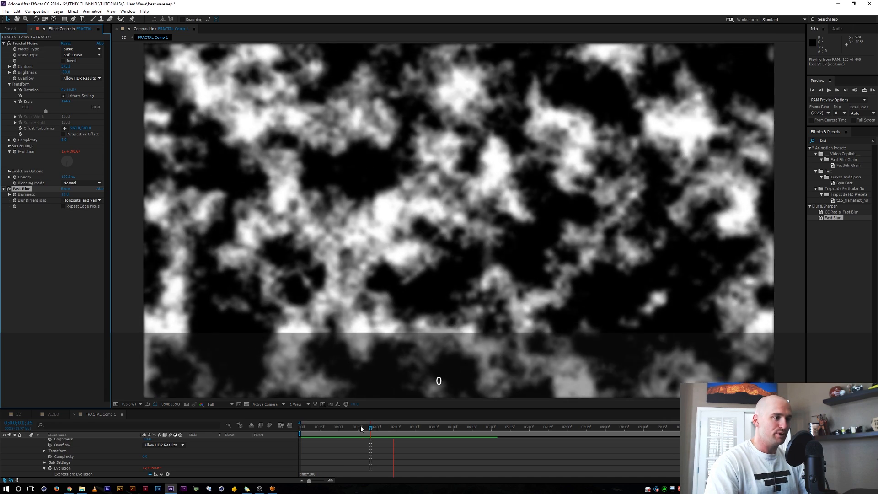
pyautogui.press('KP_0')
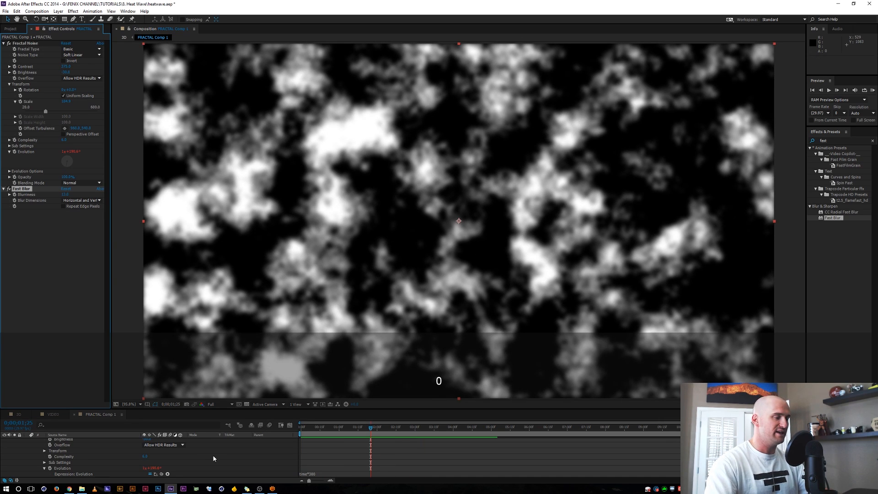
# Collapse the FRACTAL layer's properties and close the FRACTAL Comp 1 timeline
pyautogui.hotkey('ctrl', 'a')
pyautogui.hotkey('ctrl', '`')
pyautogui.click(181, 463)
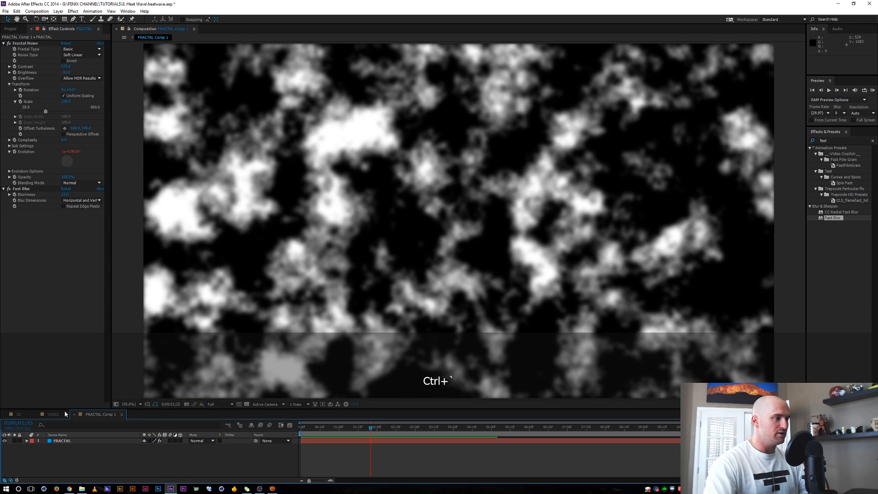
pyautogui.hotkey('ctrl', 'w')
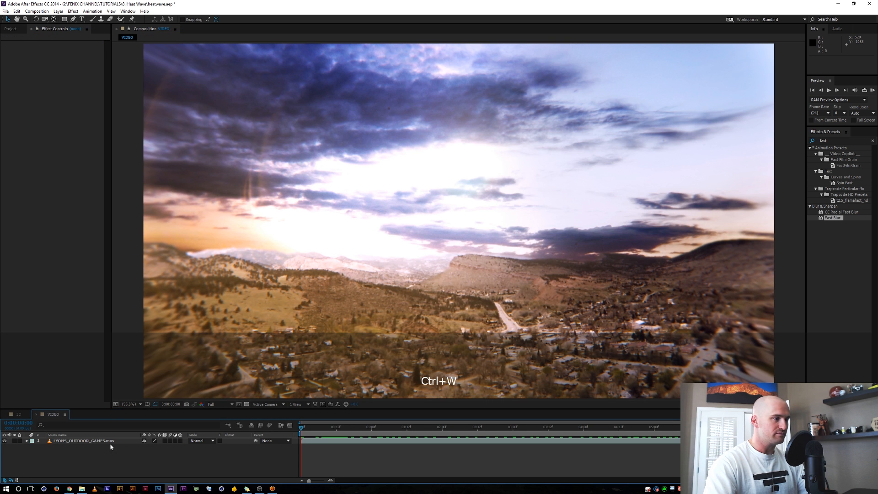
# Switch to the 3D composition and add a new adjustment layer named HEAT WAVE above FRACTAL Comp 1
pyautogui.hotkey('ctrl', 'w')
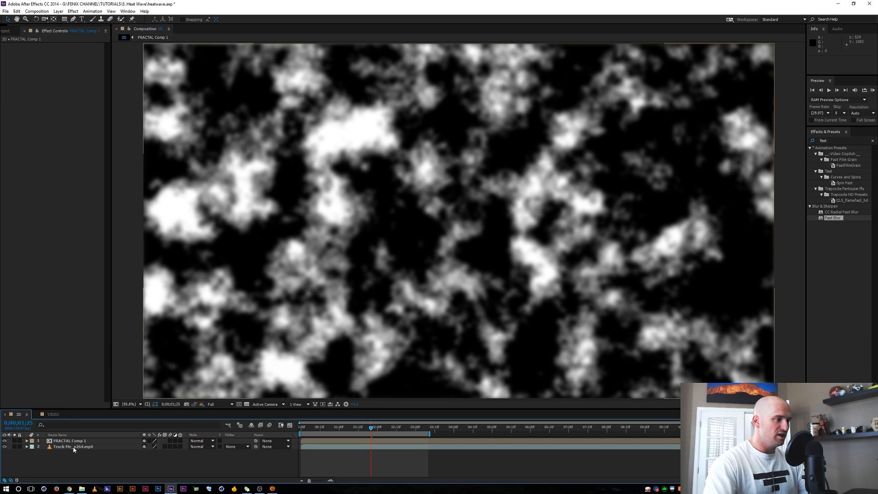
pyautogui.hotkey('ctrl', 'alt', 'y')
pyautogui.press('Return')
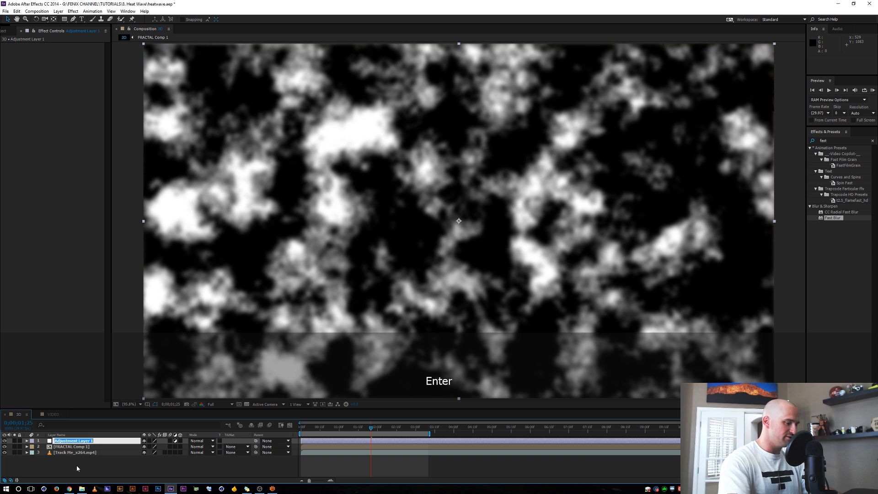
pyautogui.write('HEAT WAVE')
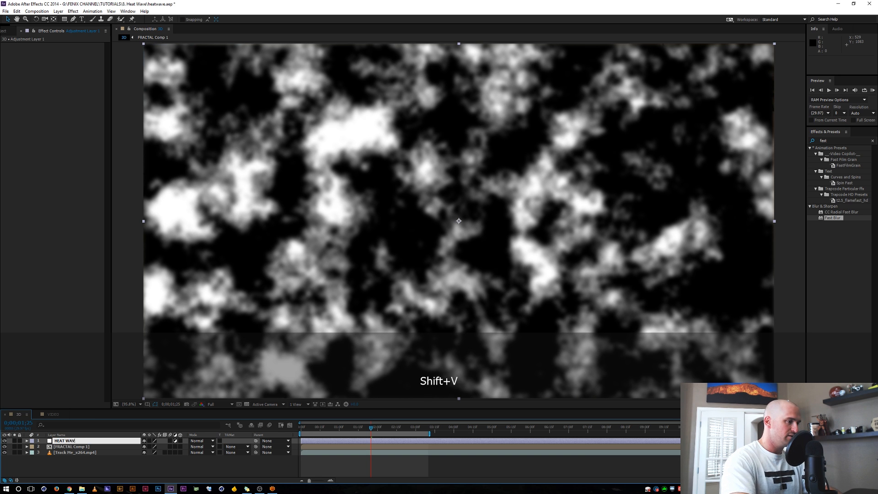
pyautogui.press('Return')
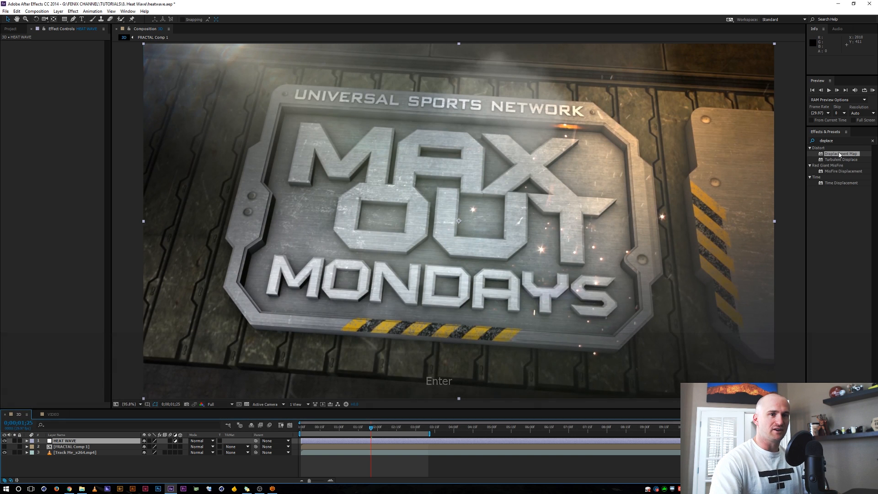
# Apply a Displacement Map effect to the HEAT WAVE layer and use FRACTAL Comp 1 as its displacement map layer
pyautogui.moveTo(840, 157); pyautogui.dragTo(72, 61)
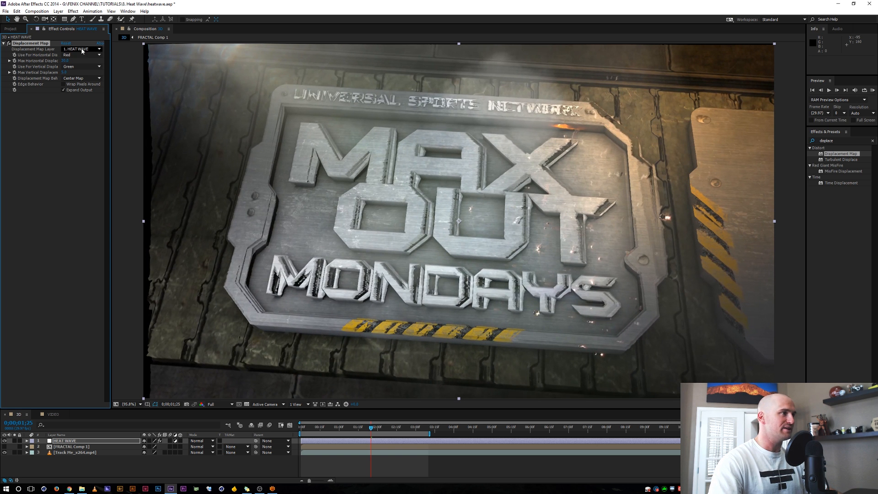
pyautogui.click(81, 49)
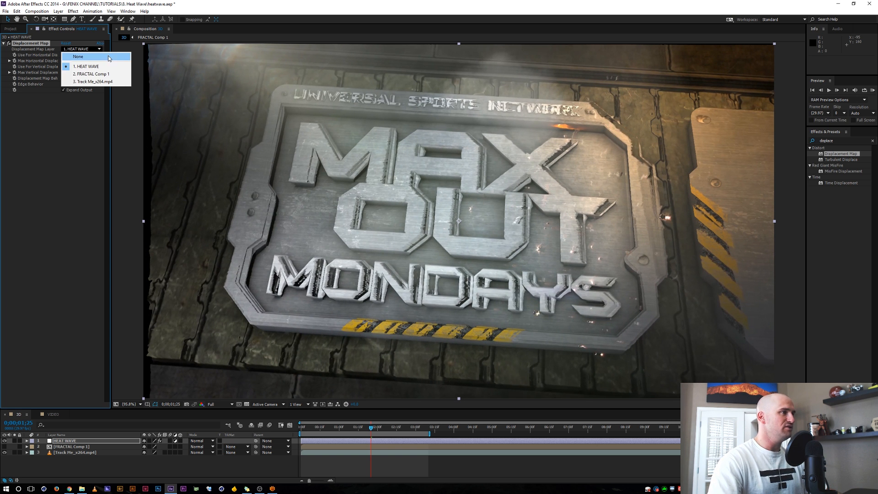
pyautogui.click(93, 74)
pyautogui.click(66, 447)
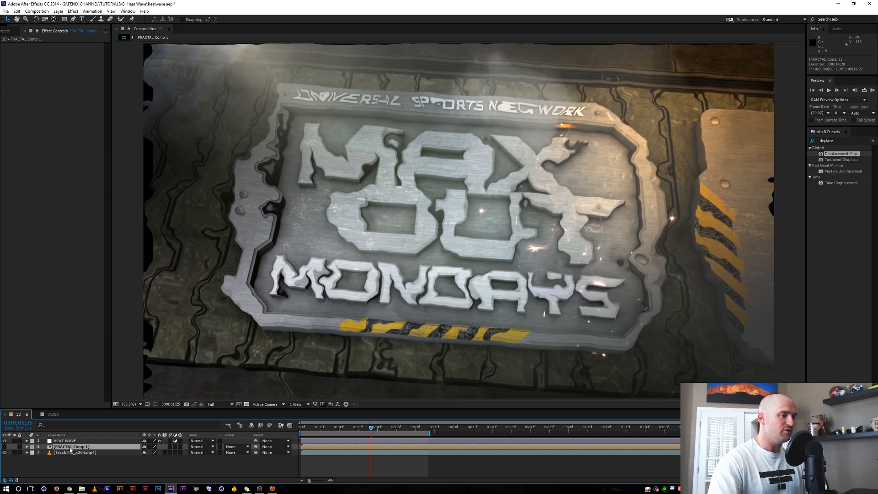
pyautogui.click(68, 441)
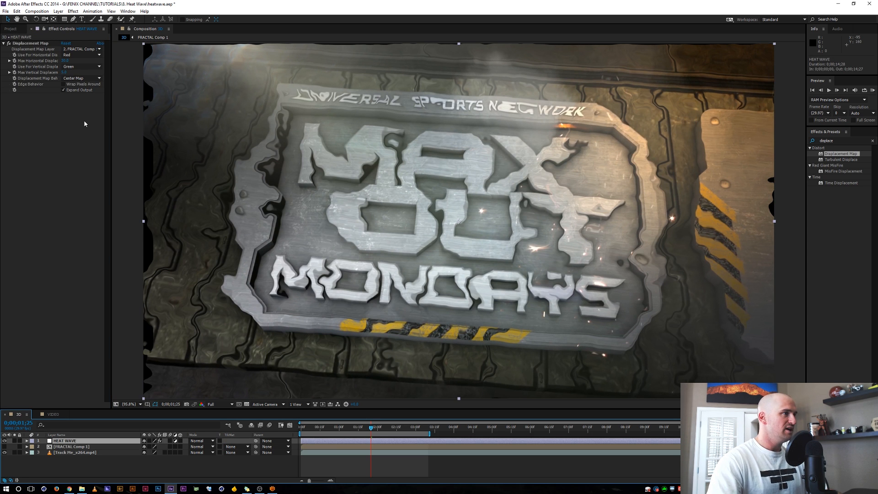
# Set the Displacement Map's horizontal and vertical displacement sources to Luminance
pyautogui.click(76, 56)
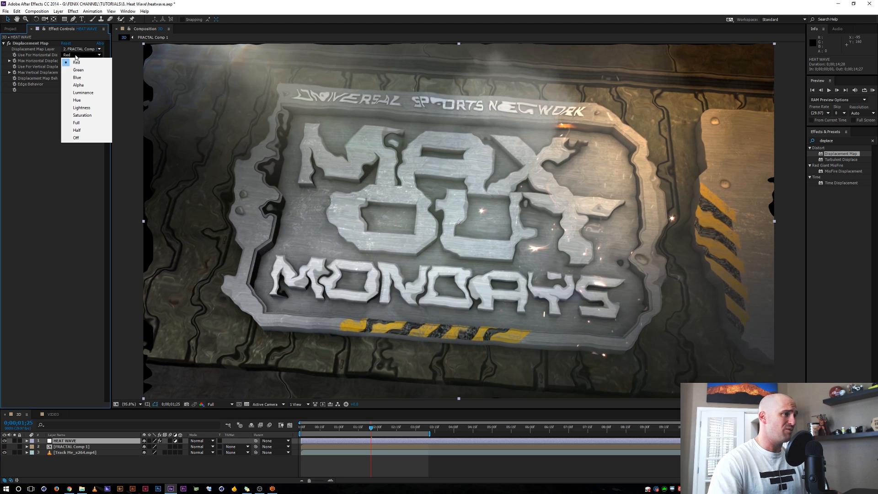
pyautogui.click(83, 93)
pyautogui.click(78, 66)
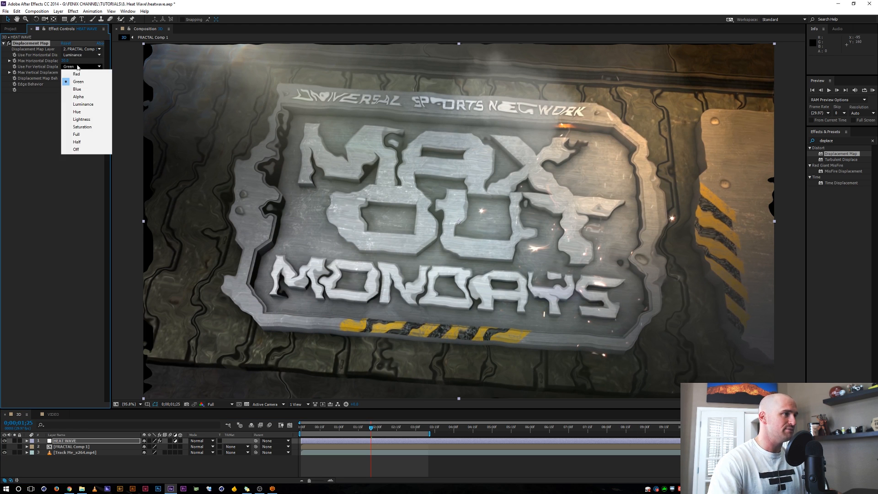
pyautogui.click(82, 104)
# Lower the maximum horizontal and vertical displacement and inspect the frame edges with the transparency grid on
pyautogui.moveTo(68, 60); pyautogui.dragTo(55, 56)
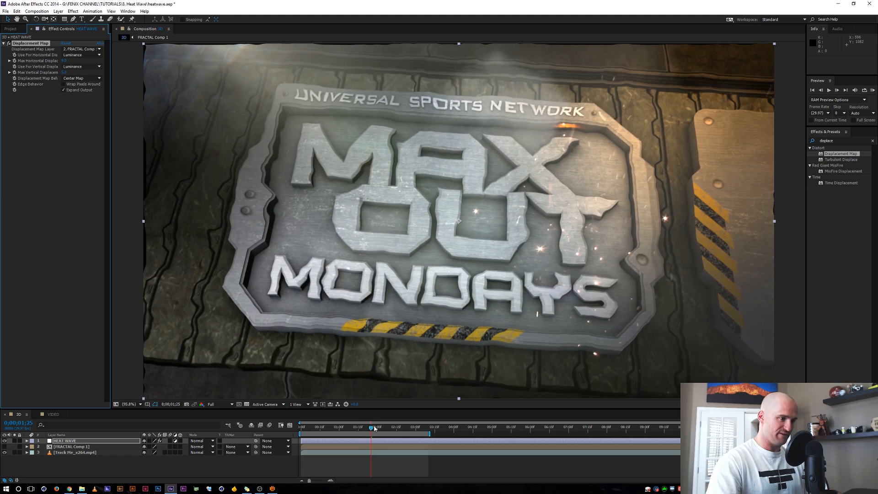
pyautogui.moveTo(375, 430)
pyautogui.mouseDown()
pyautogui.moveTo(336, 423)
pyautogui.moveTo(362, 421)
pyautogui.mouseUp()
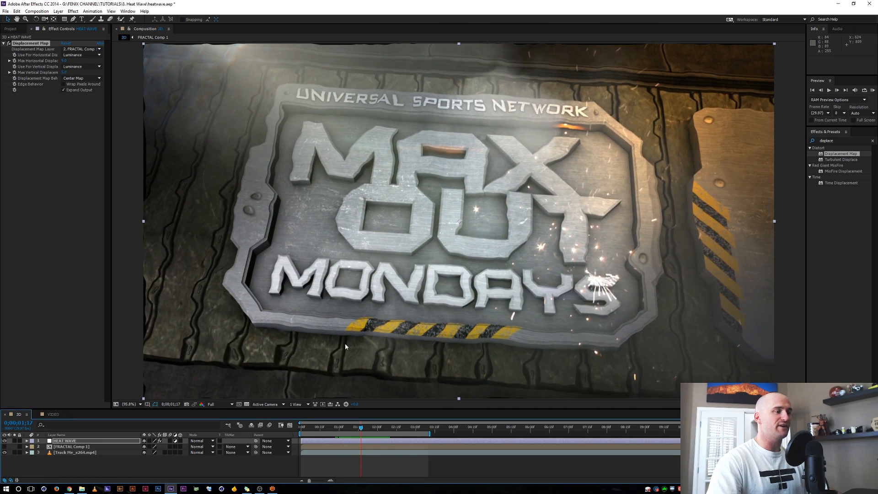
pyautogui.click(247, 405)
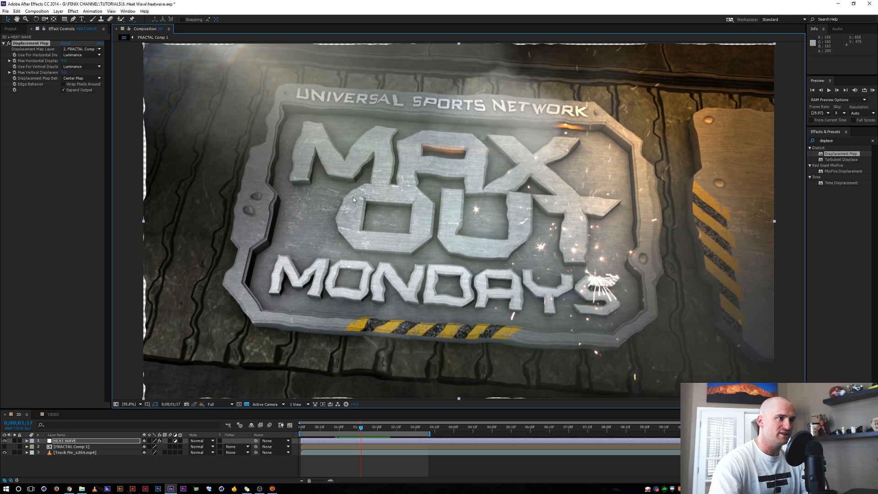
# Add a Motion Tile effect with mirrored edges to HEAT WAVE and place it above the Displacement Map
pyautogui.click(843, 140)
pyautogui.write('motion')
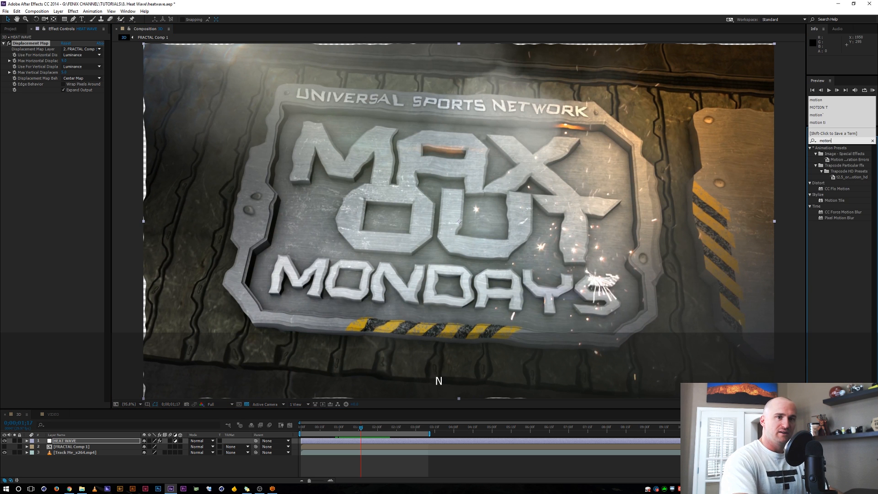
pyautogui.moveTo(836, 201); pyautogui.dragTo(70, 105)
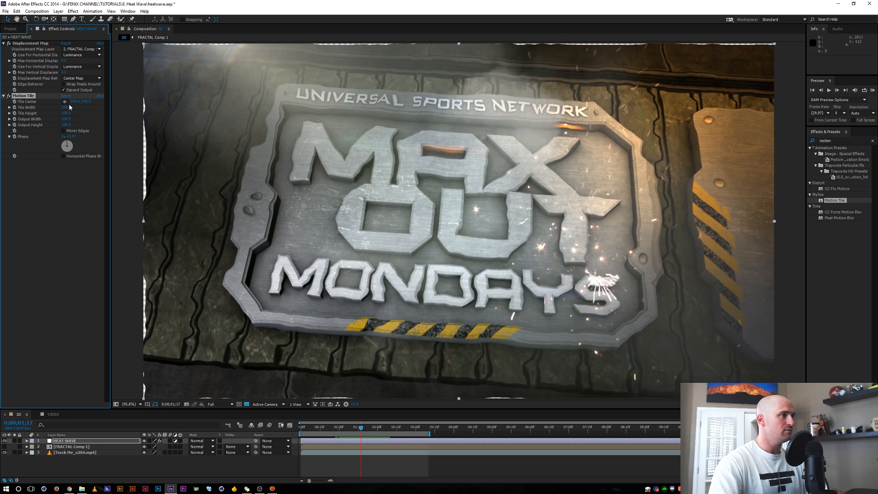
pyautogui.click(64, 131)
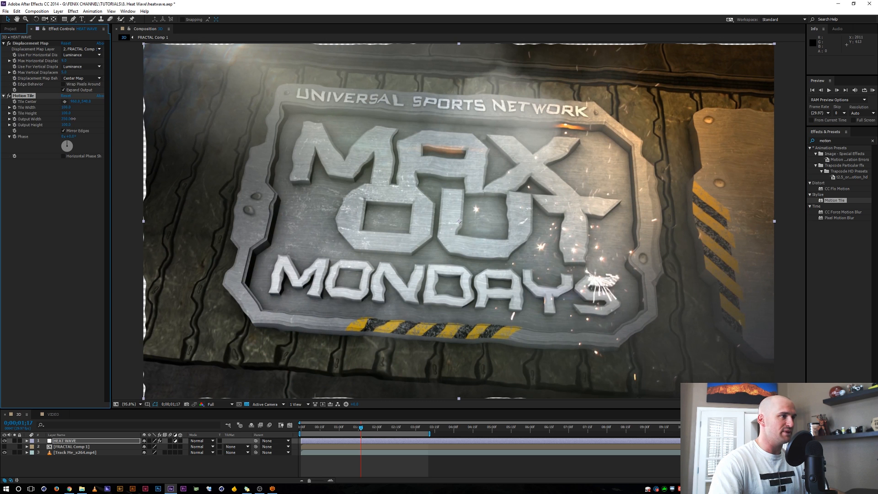
pyautogui.moveTo(17, 98); pyautogui.dragTo(34, 43)
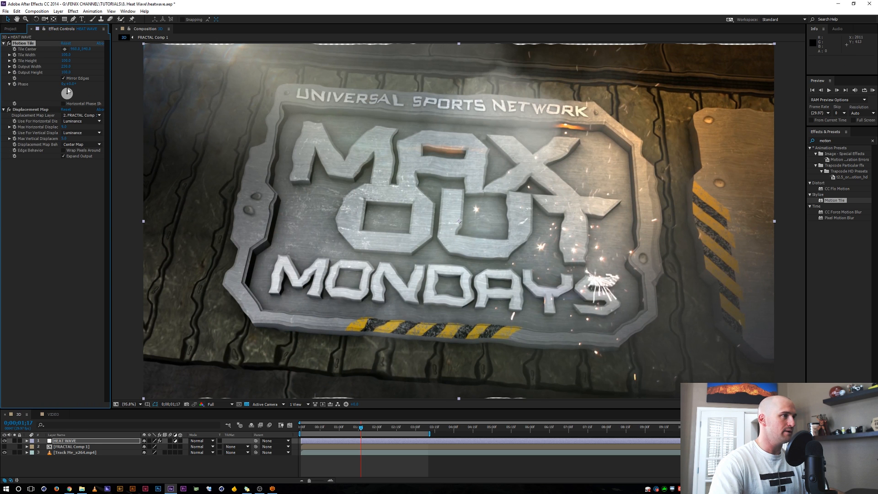
# Set the Motion Tile output width and height to 110 and check the edges at other frames
pyautogui.write('400')
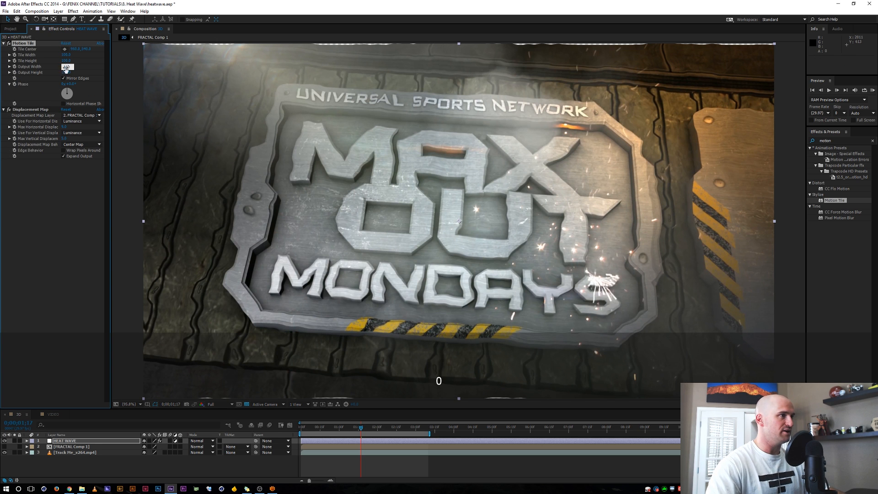
pyautogui.write('110.')
pyautogui.press('Return')
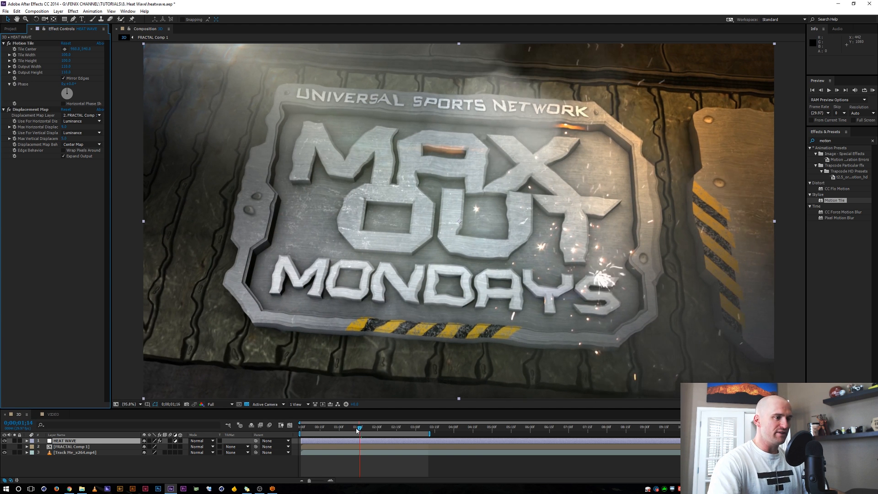
pyautogui.moveTo(360, 429)
pyautogui.mouseDown()
pyautogui.moveTo(336, 429)
pyautogui.moveTo(345, 430)
pyautogui.mouseUp()
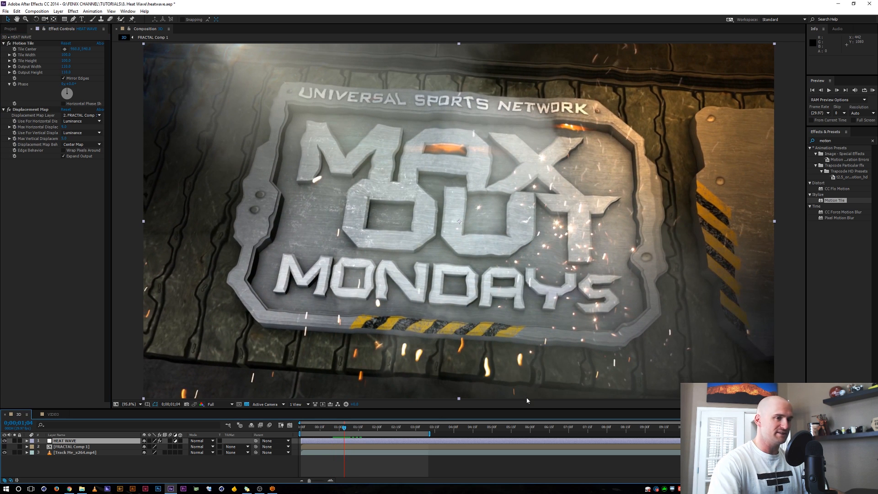
# Find the Compound Blur effect and apply it to the HEAT WAVE layer
pyautogui.click(832, 139)
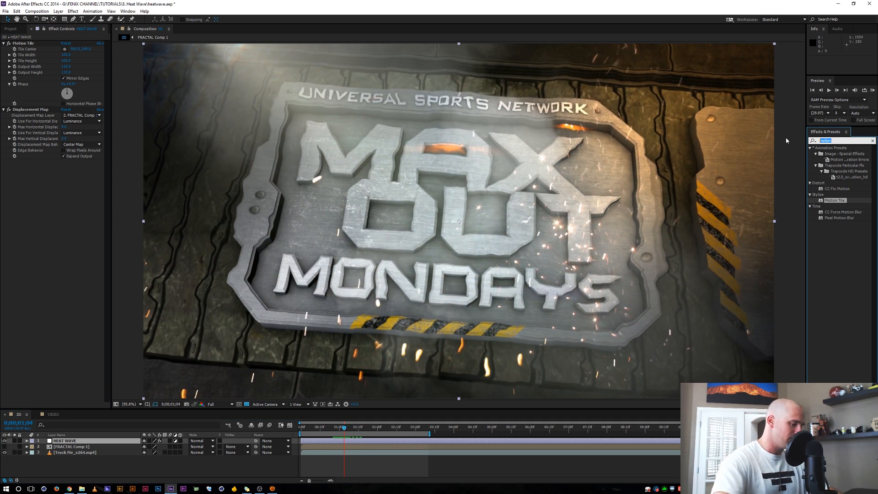
pyautogui.write('comp')
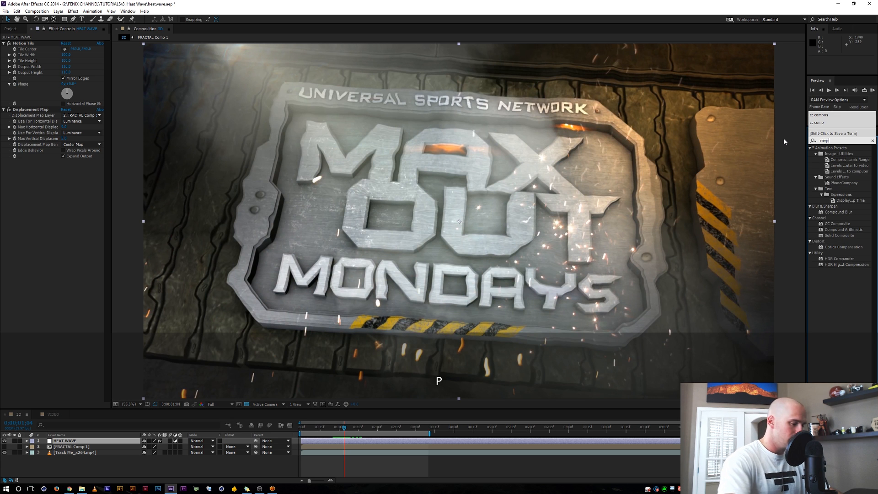
pyautogui.write('und')
pyautogui.hotkey('ctrl', 'a')
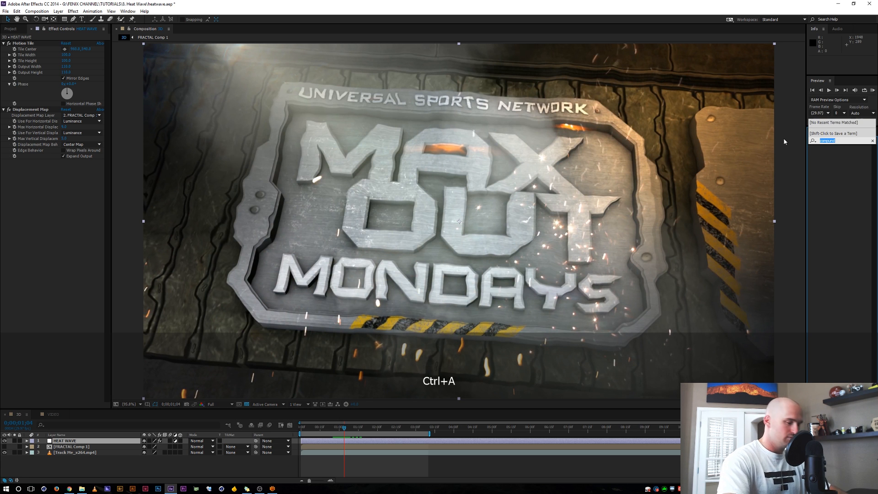
pyautogui.write('compo')
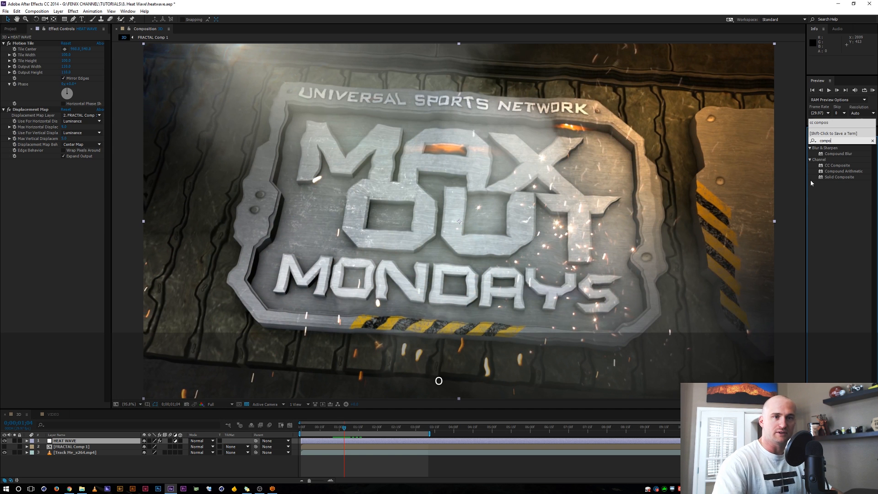
pyautogui.doubleClick(838, 153)
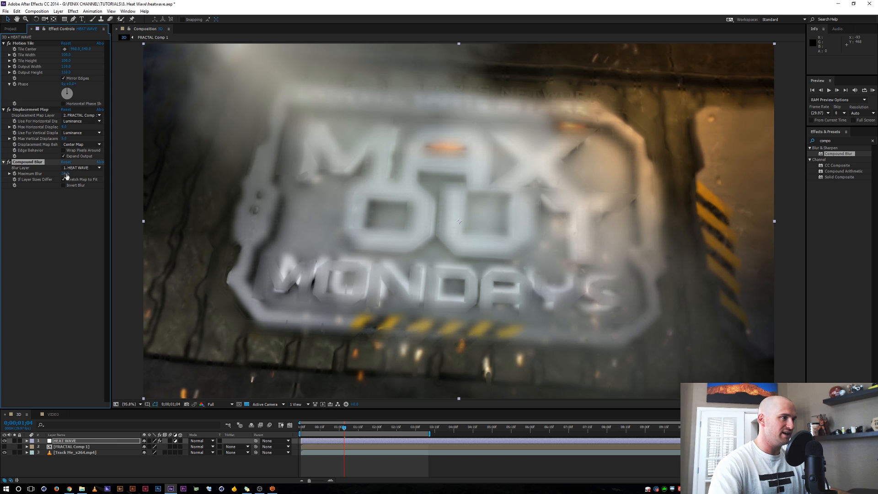
# Reduce the Compound Blur's maximum blur, set its blur layer to FRACTAL Comp 1, and check the effect at several frames
pyautogui.moveTo(66, 176); pyautogui.dragTo(57, 173)
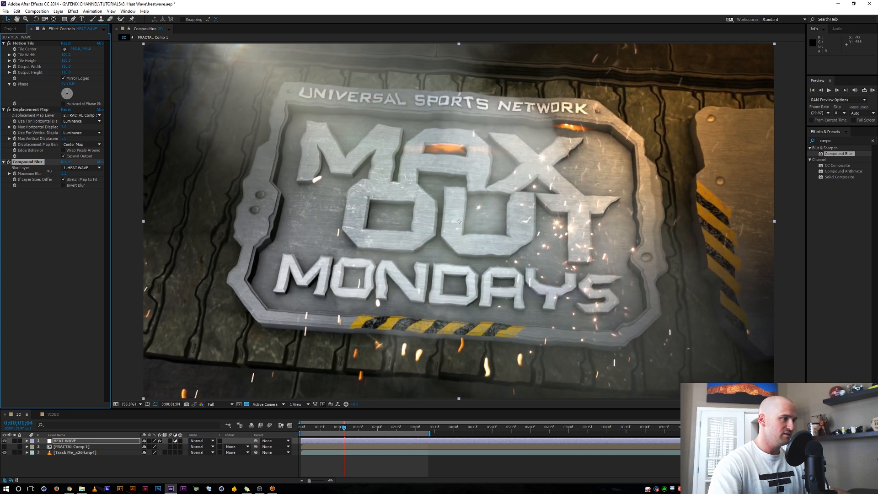
pyautogui.moveTo(39, 169); pyautogui.dragTo(44, 176)
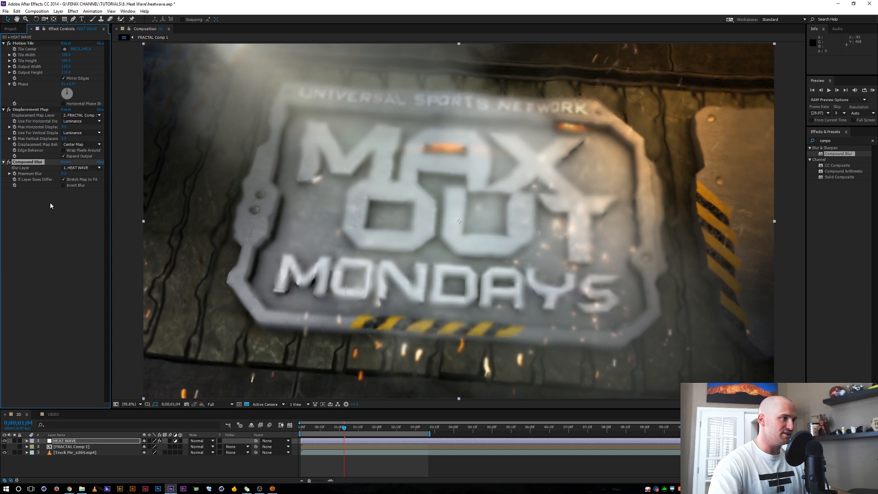
pyautogui.click(77, 168)
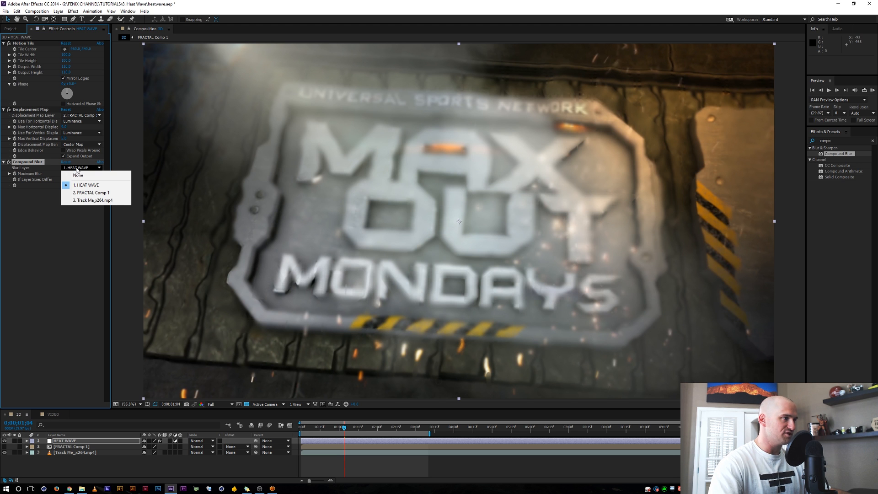
pyautogui.click(86, 193)
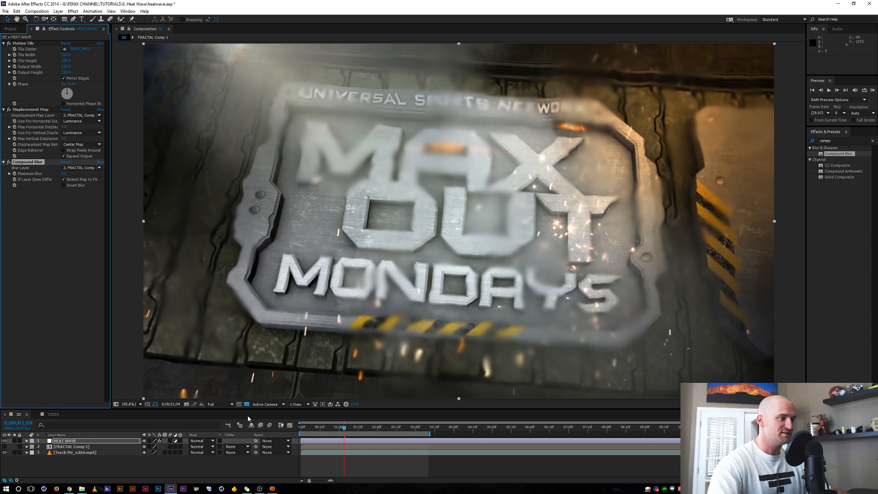
pyautogui.moveTo(342, 428)
pyautogui.mouseDown()
pyautogui.moveTo(375, 428)
pyautogui.moveTo(329, 427)
pyautogui.mouseUp()
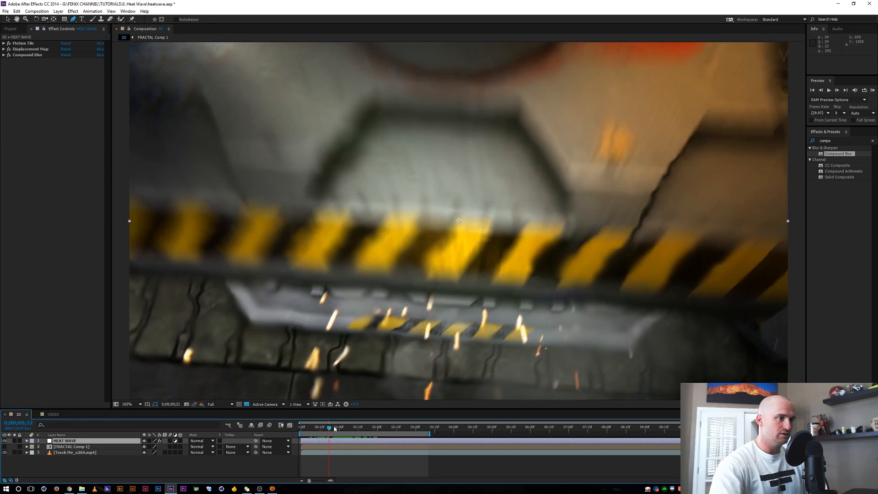
pyautogui.moveTo(347, 428); pyautogui.dragTo(378, 428)
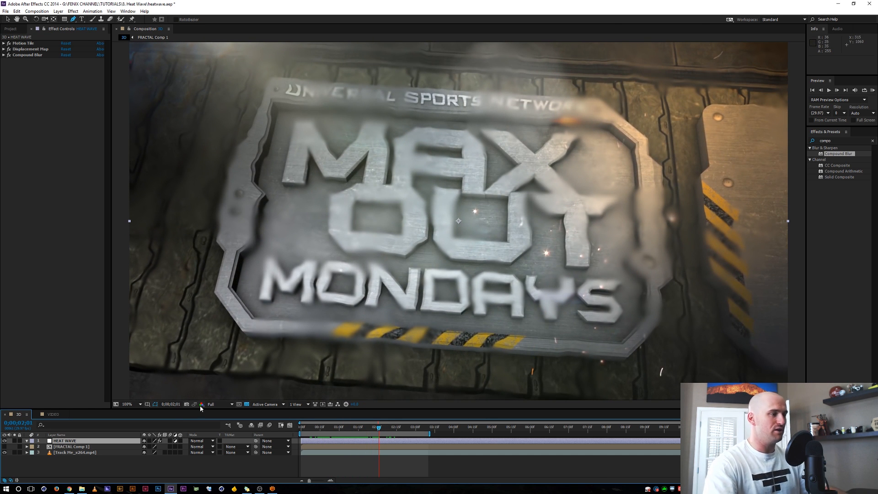
# Reduce the Fractal Noise scale on the FRACTAL solid inside FRACTAL Comp 1 and return to the 3D composition
pyautogui.doubleClick(70, 447)
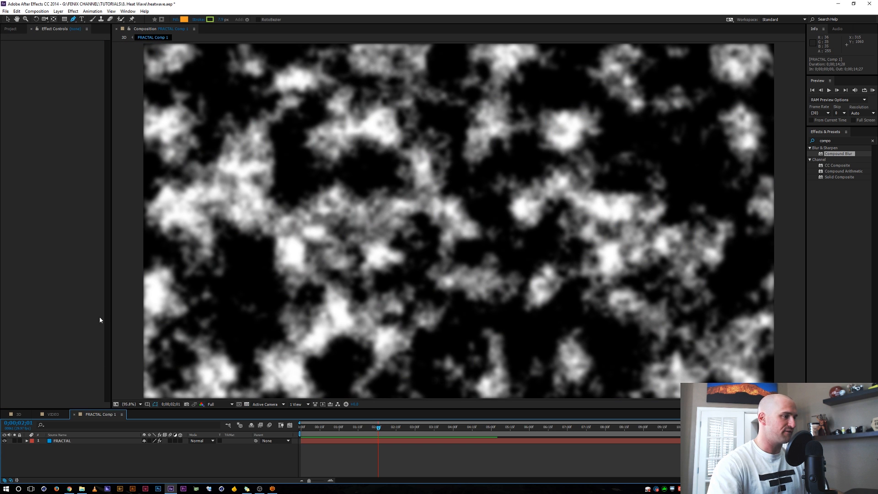
pyautogui.click(56, 440)
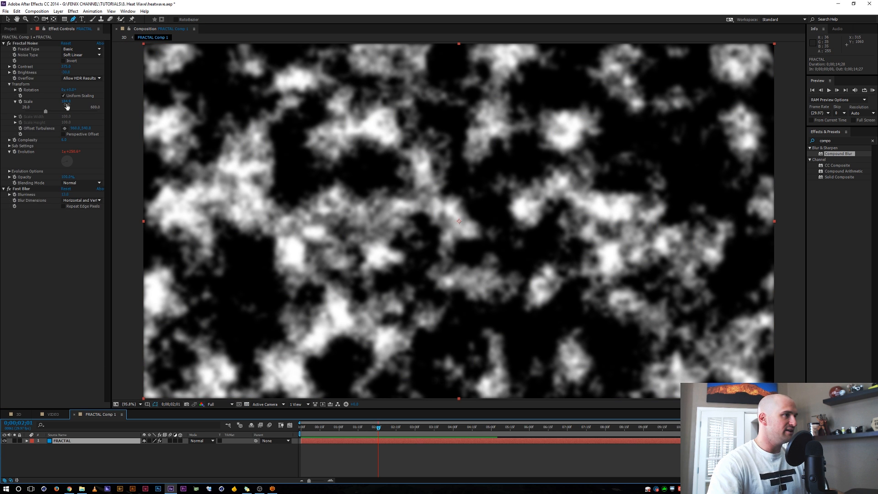
pyautogui.moveTo(48, 112); pyautogui.dragTo(34, 112)
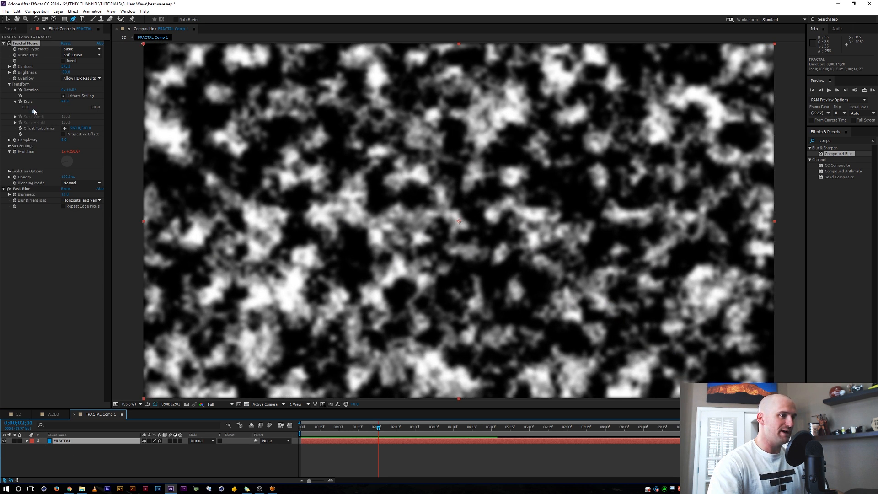
pyautogui.click(19, 414)
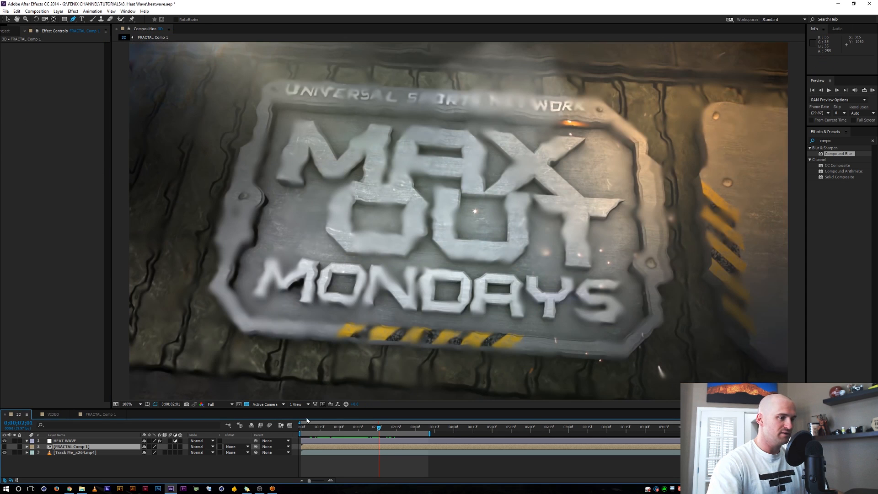
# Try a reduced opacity on the HEAT WAVE layer at 0;00;01;12 and inspect the lettering up close
pyautogui.moveTo(339, 428)
pyautogui.mouseDown()
pyautogui.moveTo(378, 427)
pyautogui.moveTo(355, 426)
pyautogui.mouseUp()
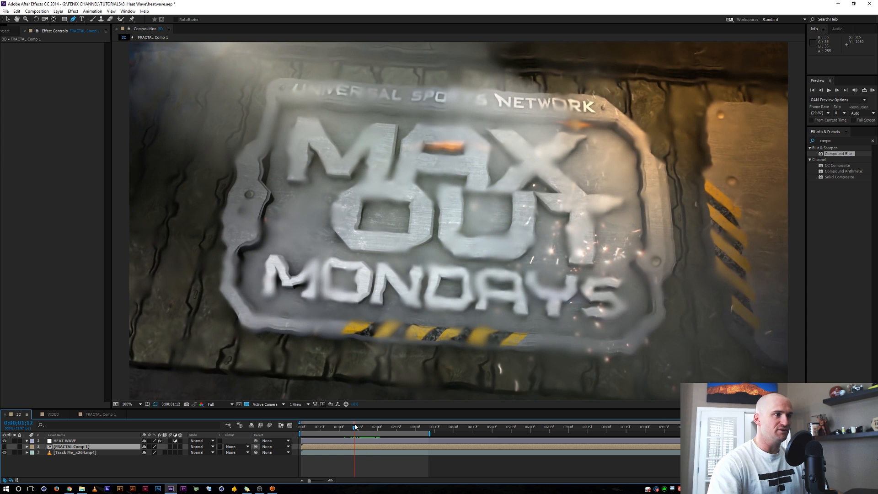
pyautogui.click(74, 461)
pyautogui.click(67, 441)
pyautogui.press('t')
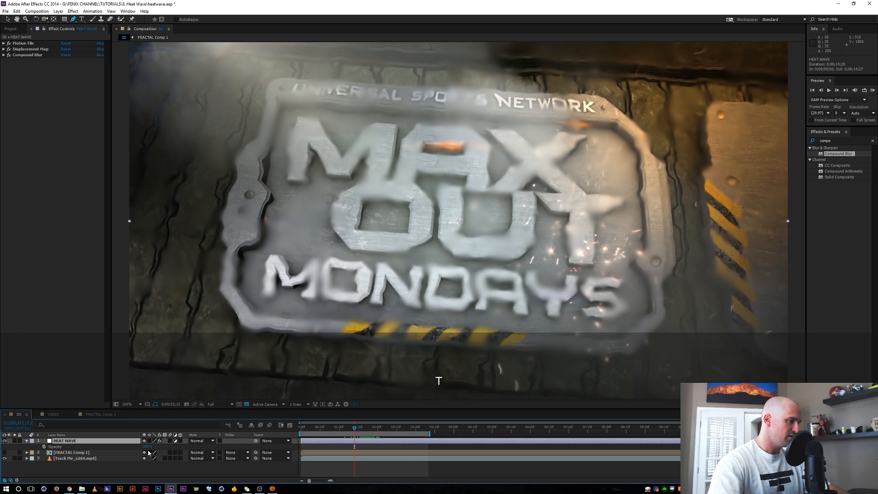
pyautogui.moveTo(146, 446); pyautogui.dragTo(120, 438)
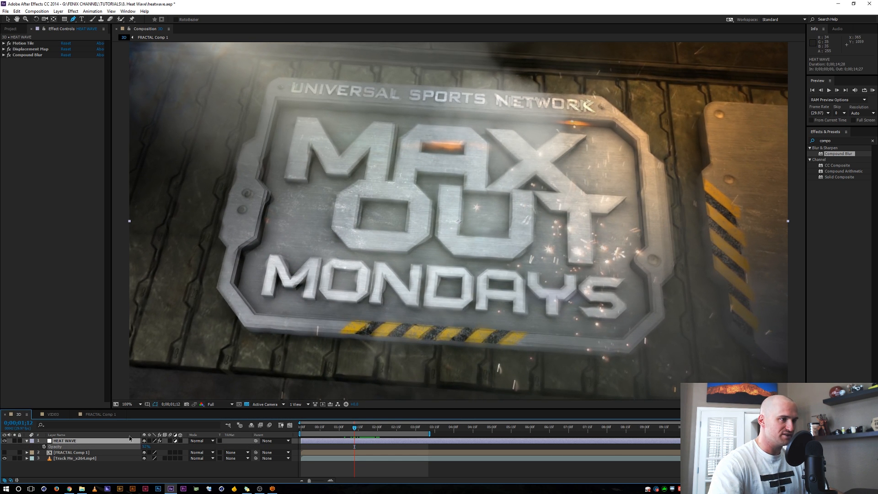
pyautogui.scroll(1, 288, 295)
pyautogui.press('space')
pyautogui.moveTo(289, 281); pyautogui.dragTo(401, 223)
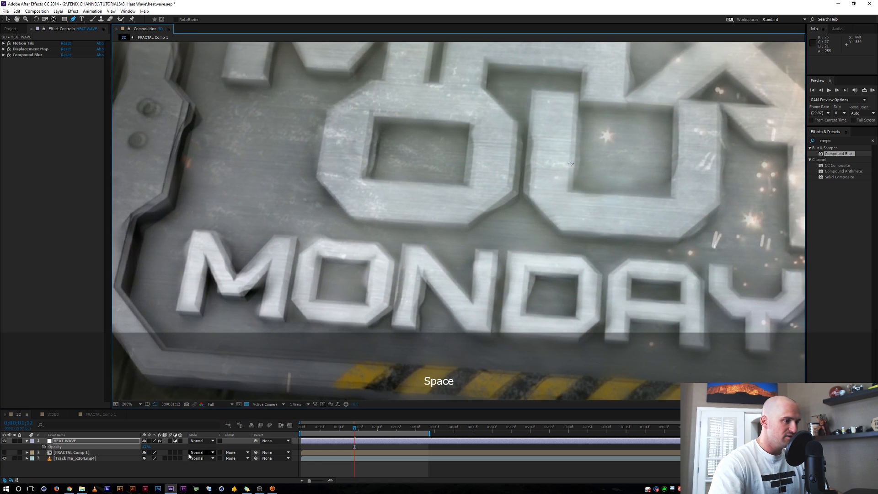
pyautogui.moveTo(146, 446); pyautogui.dragTo(174, 446)
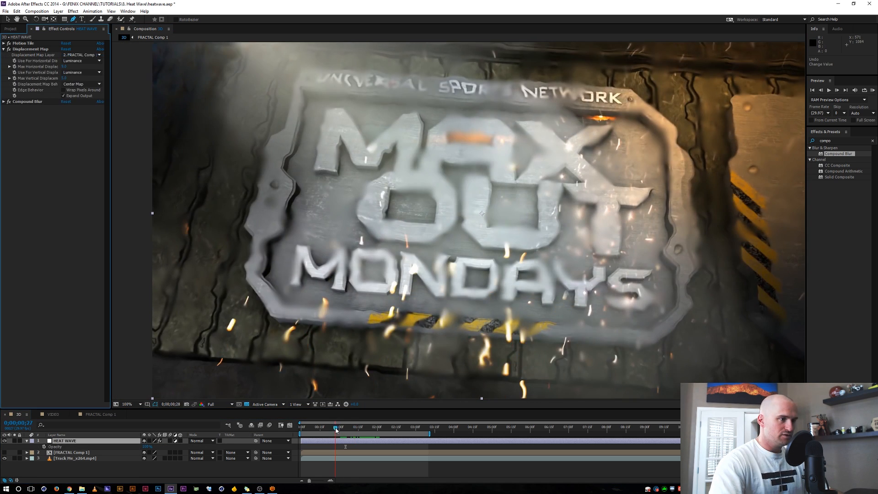
# Make the HEAT WAVE layer start at 0;00;00;20
pyautogui.moveTo(338, 428); pyautogui.dragTo(328, 432)
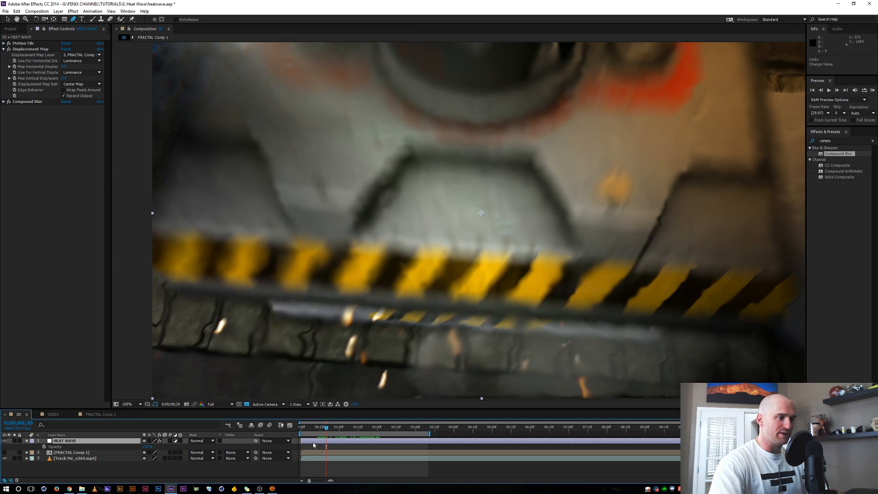
pyautogui.press('[')
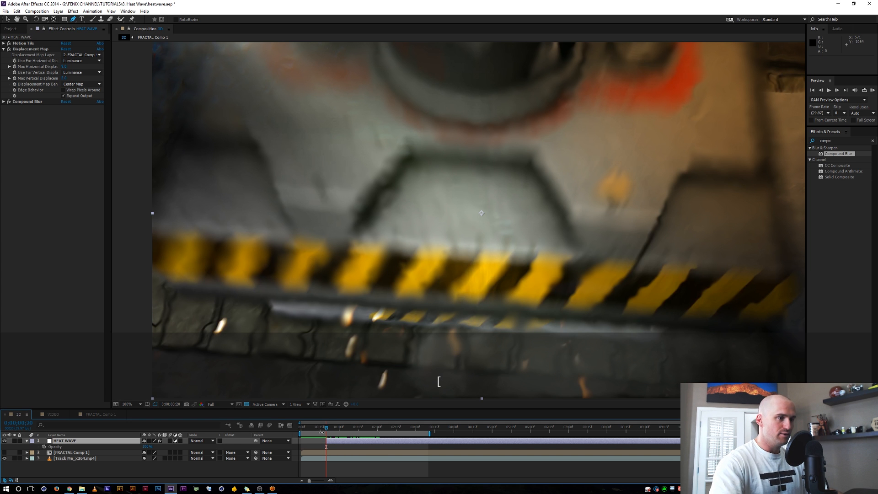
pyautogui.moveTo(325, 432)
pyautogui.mouseDown()
pyautogui.moveTo(338, 435)
pyautogui.moveTo(330, 436)
pyautogui.mouseUp()
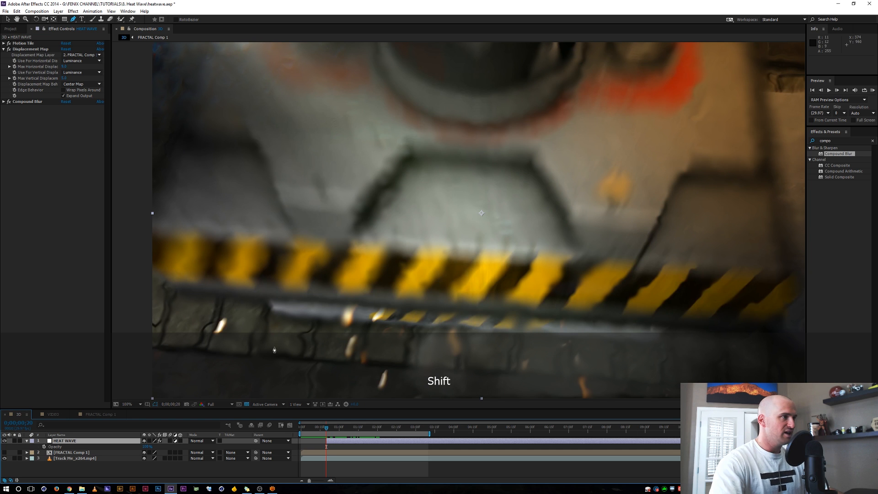
# Enable keyframes on HEAT WAVE's Maximum Blur, Max Horizontal Displacement and Max Vertical Displacement at 0;00;00;20 and reveal them in the timeline
pyautogui.click(4, 102)
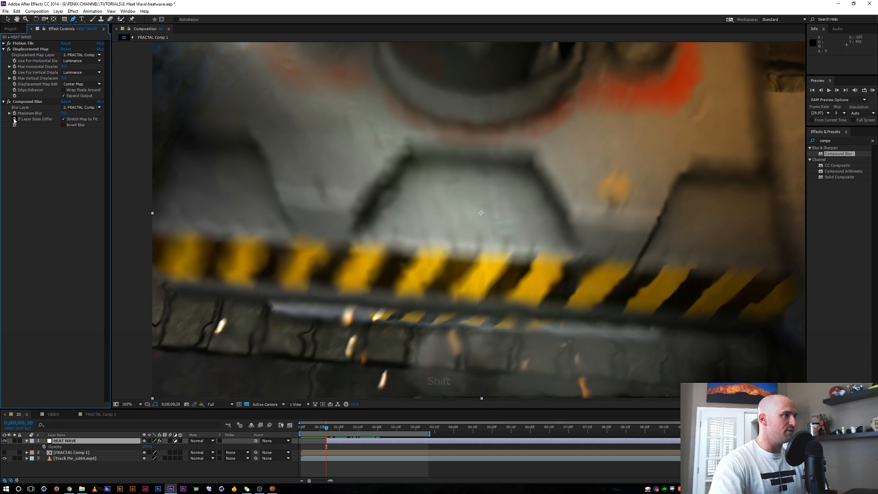
pyautogui.click(18, 114)
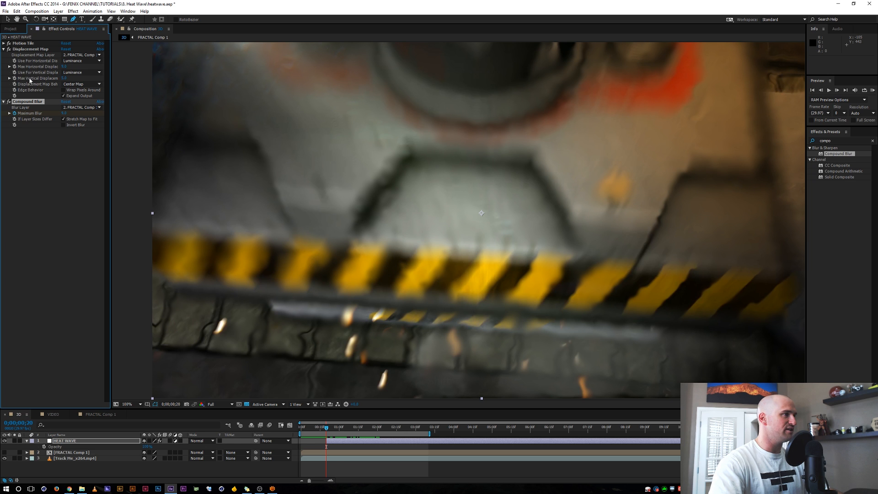
pyautogui.click(14, 78)
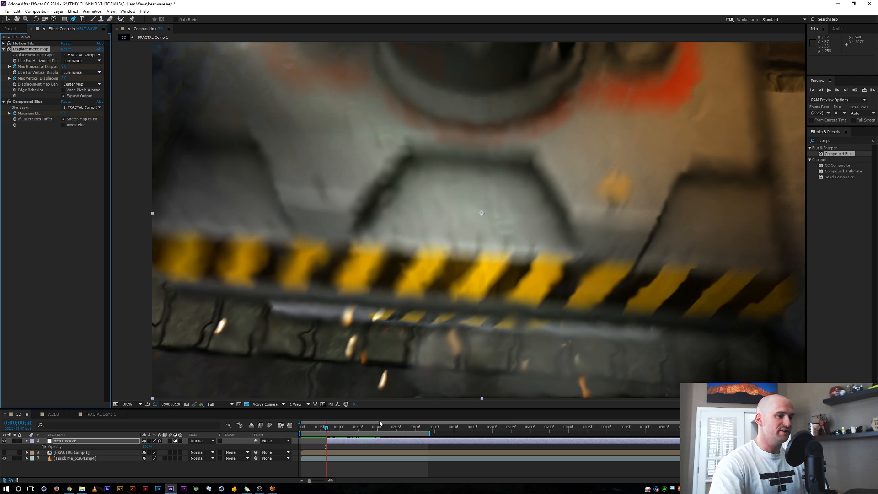
pyautogui.press('u')
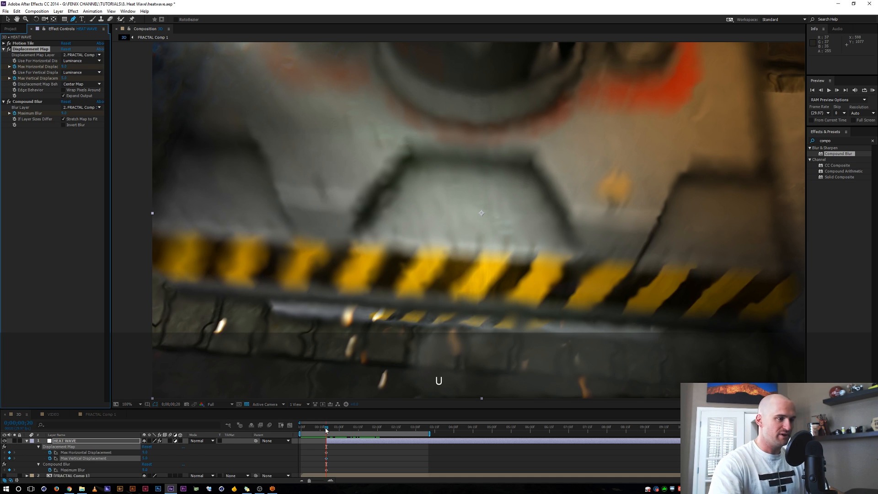
# At 0;00;03;04, keyframe HEAT WAVE's Maximum Blur, Max Horizontal Displacement and Max Vertical Displacement to 0
pyautogui.moveTo(325, 430); pyautogui.dragTo(419, 427)
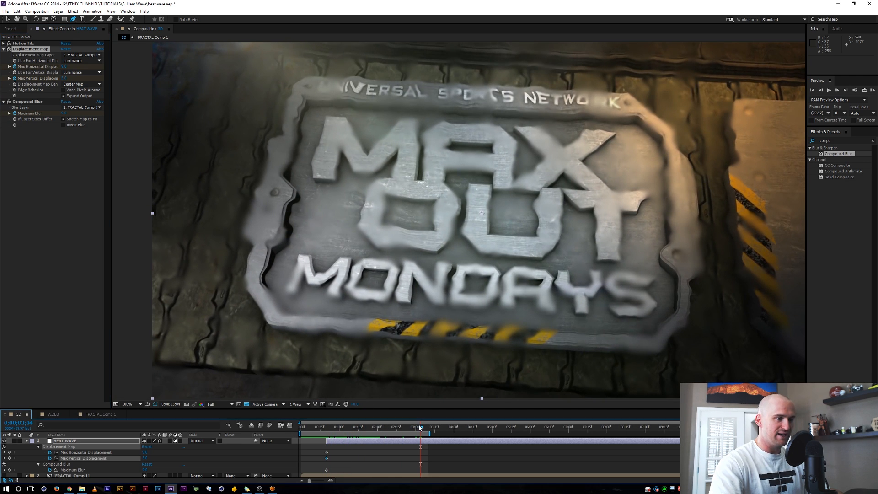
pyautogui.click(64, 113)
pyautogui.write('0')
pyautogui.press('Return')
pyautogui.click(65, 66)
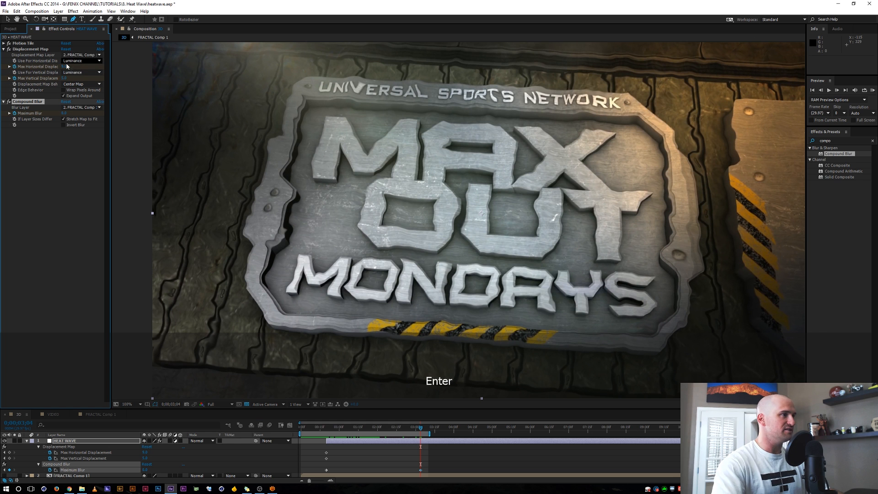
pyautogui.write('0')
pyautogui.press('Return')
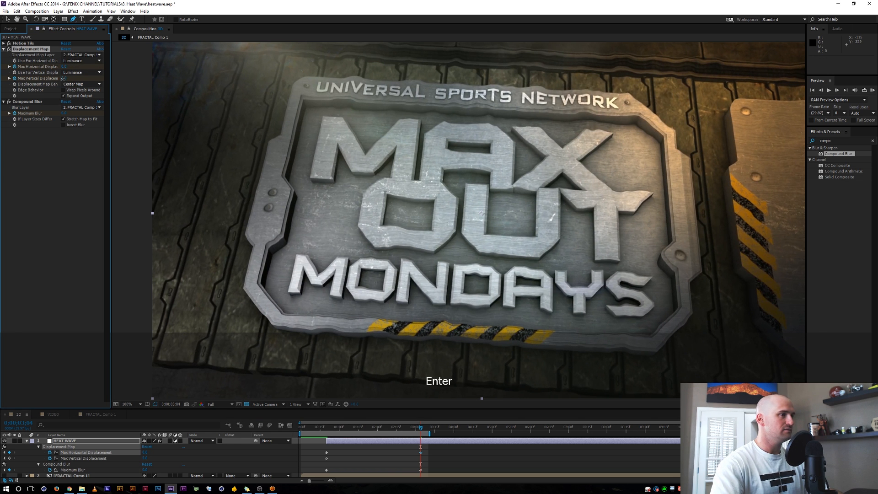
pyautogui.click(64, 78)
pyautogui.write('0')
pyautogui.press('Return')
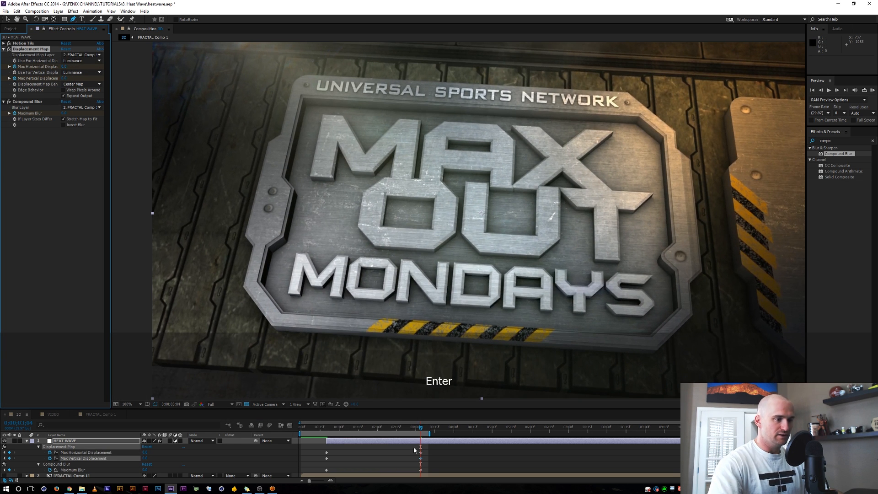
# Apply Easy Ease In to the three HEAT WAVE keyframes at 0;00;03;04 and preview the animation
pyautogui.moveTo(415, 450); pyautogui.dragTo(426, 471)
pyautogui.rightClick(421, 469)
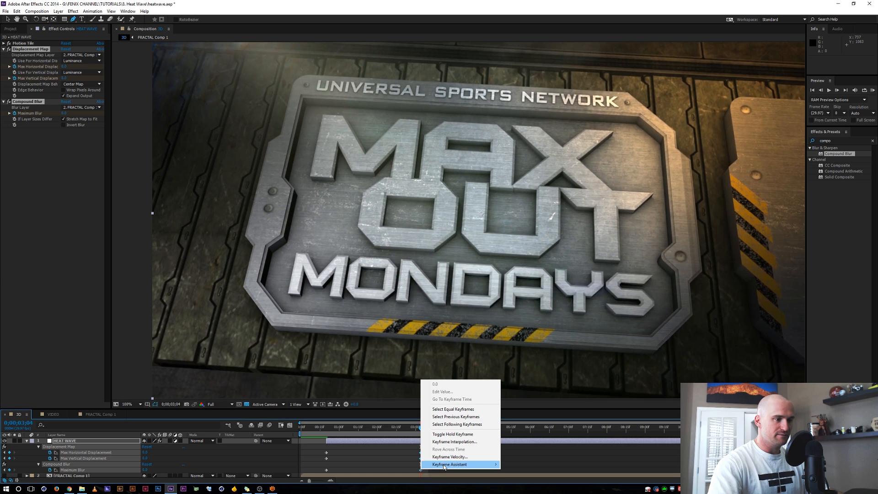
pyautogui.moveTo(442, 466)
pyautogui.click(351, 431)
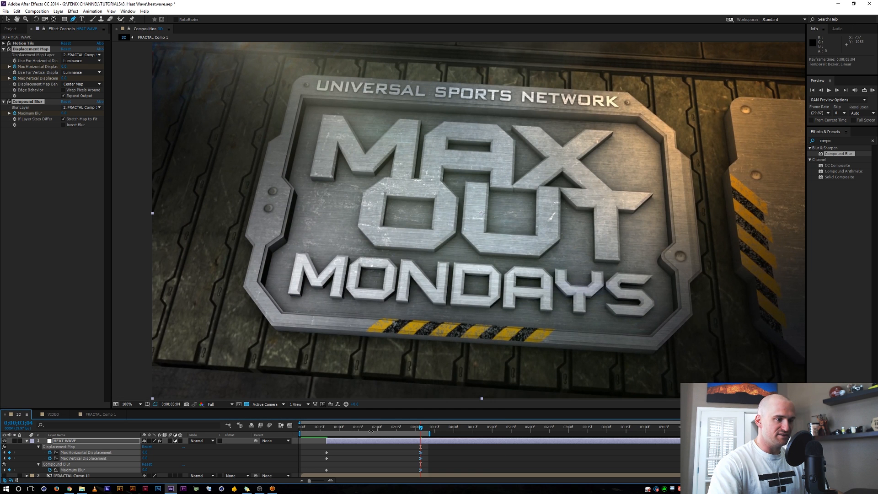
pyautogui.press('KP_0')
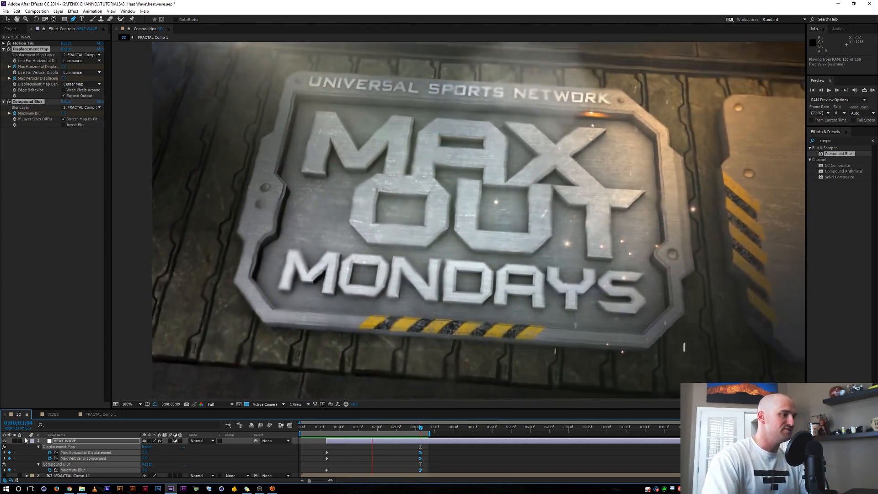
pyautogui.press('space')
# Copy the HEAT WAVE and FRACTAL Comp 1 layers from the 3D composition into the VIDEO composition
pyautogui.click(27, 442)
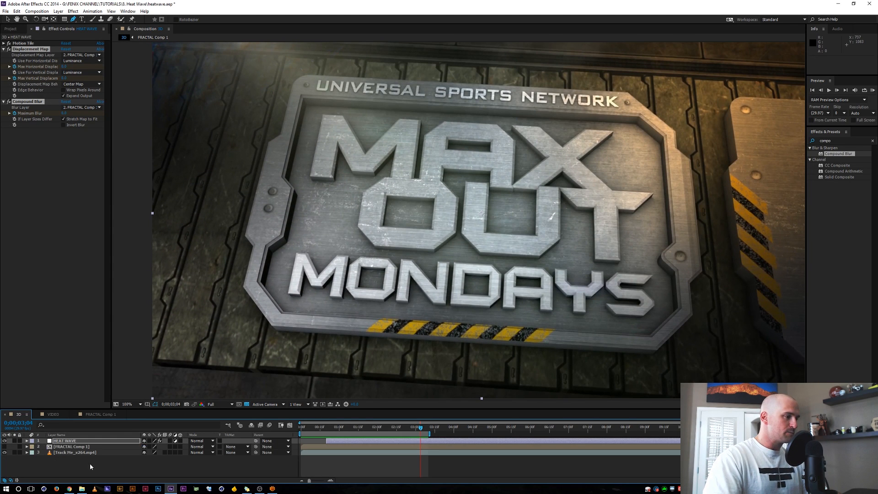
pyautogui.keyDown('shift'); pyautogui.click(69, 446); pyautogui.keyUp('shift')
pyautogui.hotkey('ctrl', 'c')
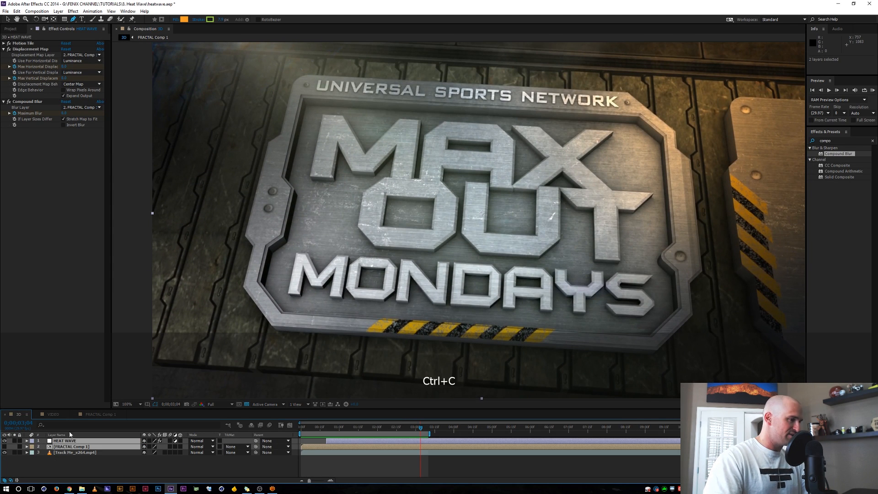
pyautogui.click(52, 415)
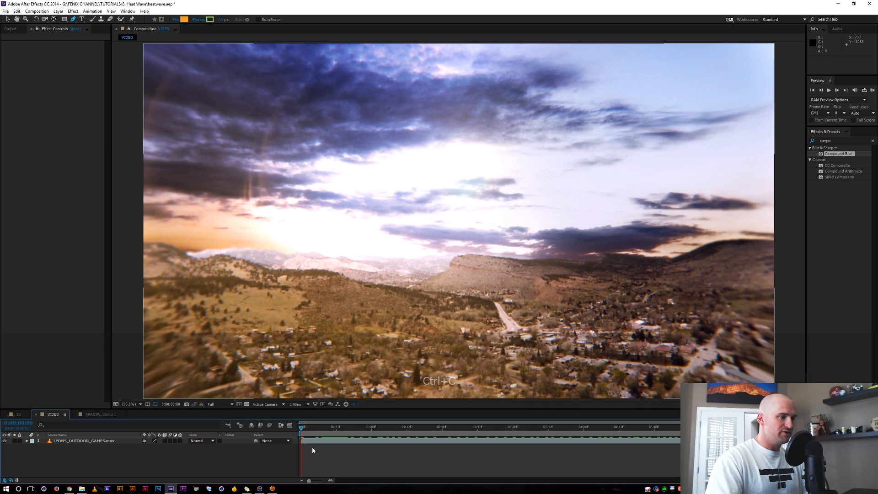
pyautogui.moveTo(303, 429); pyautogui.dragTo(503, 425)
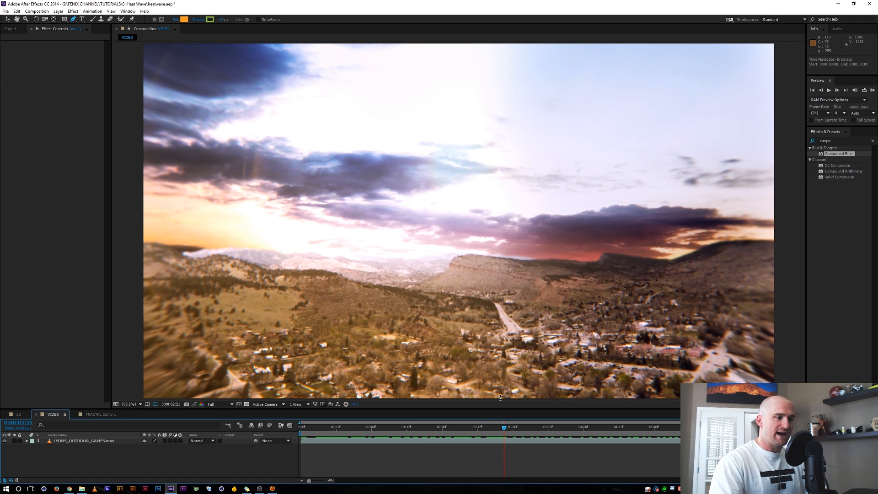
pyautogui.click(471, 427)
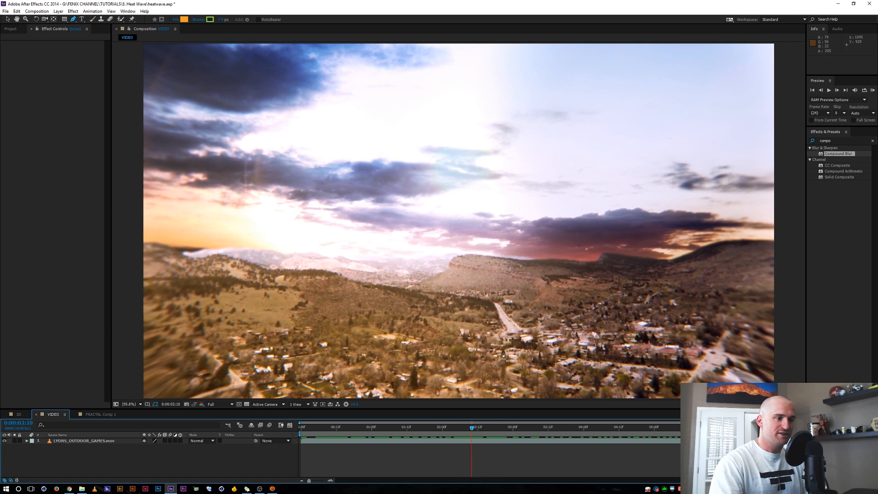
pyautogui.moveTo(478, 429); pyautogui.dragTo(504, 408)
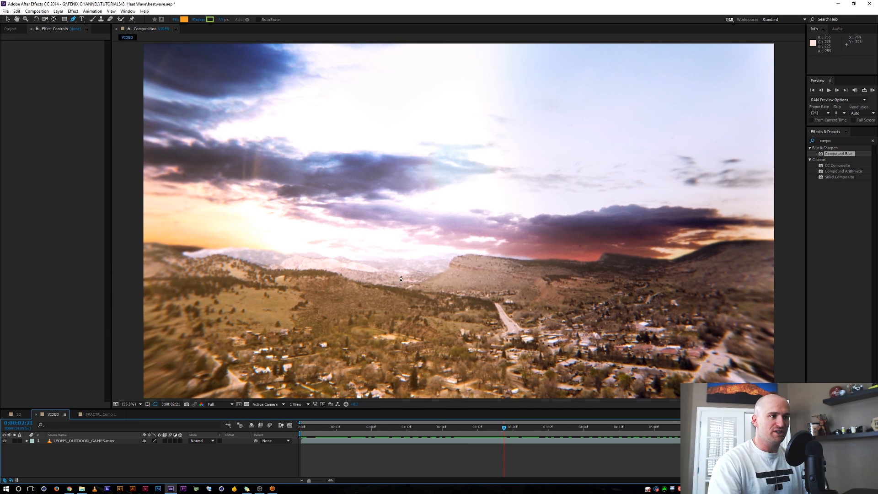
pyautogui.hotkey('ctrl', 'v')
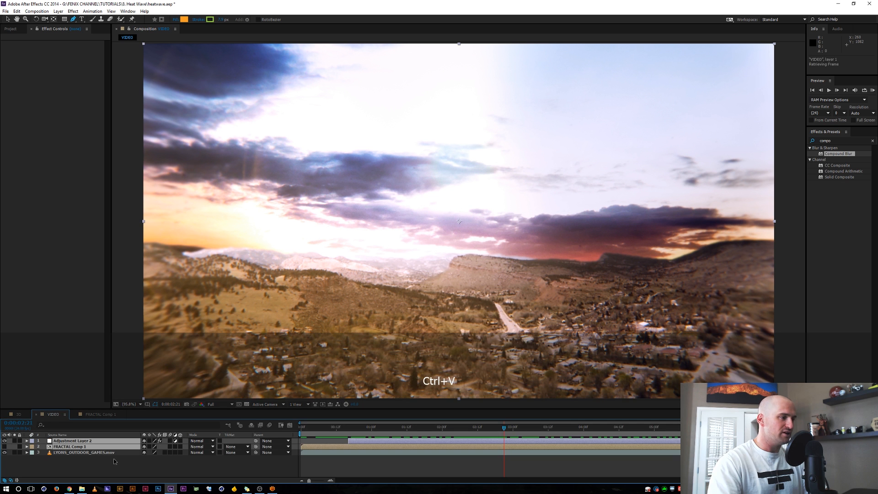
# At 0:00:00:16, remove the displacement and Maximum Blur keyframes from the pasted adjustment layer in the VIDEO composition
pyautogui.click(80, 441)
pyautogui.press('u')
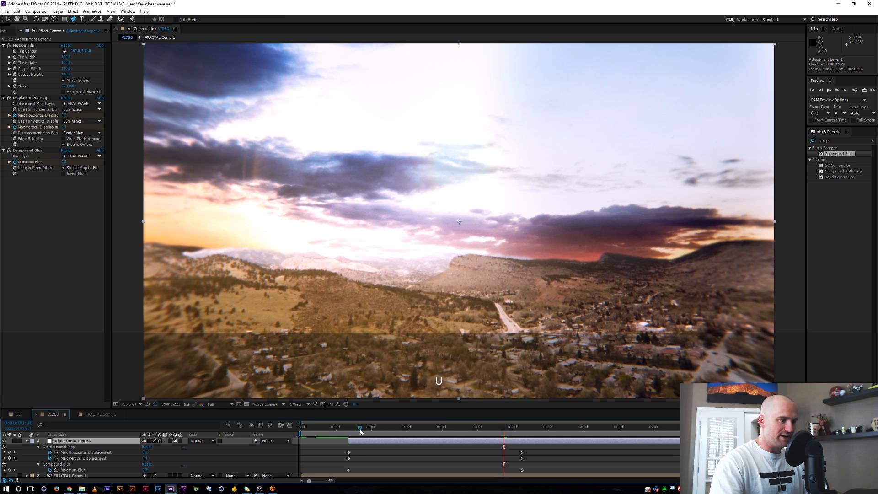
pyautogui.moveTo(361, 431); pyautogui.dragTo(350, 430)
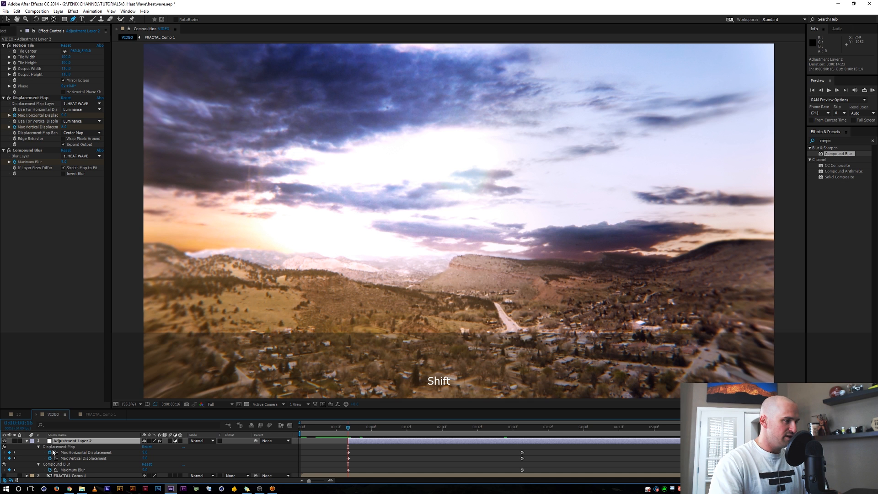
pyautogui.click(50, 452)
pyautogui.click(49, 458)
pyautogui.click(50, 469)
pyautogui.click(29, 441)
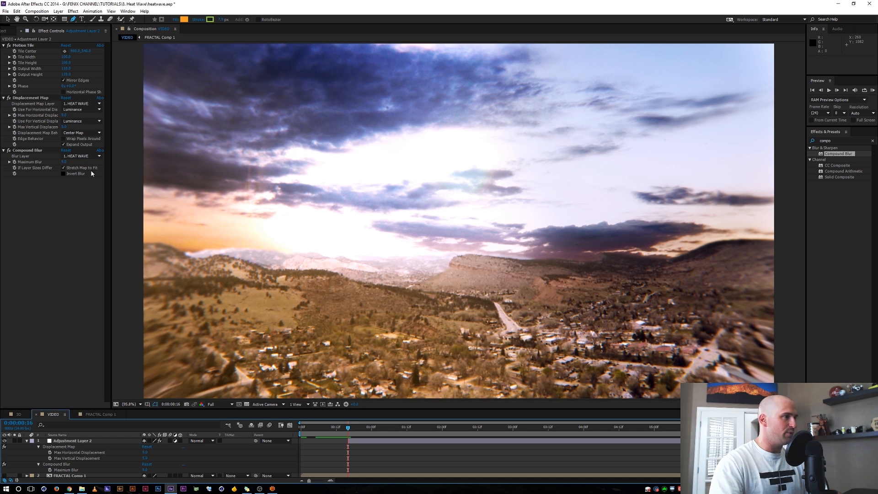
# Set the pasted adjustment layer's displacement map layer and blur layer to FRACTAL Comp 1
pyautogui.click(40, 99)
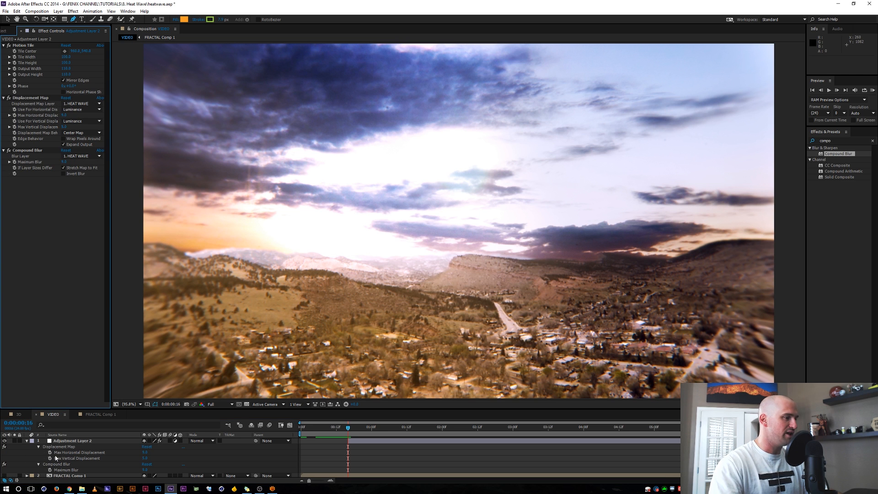
pyautogui.click(76, 104)
pyautogui.click(89, 129)
pyautogui.click(80, 156)
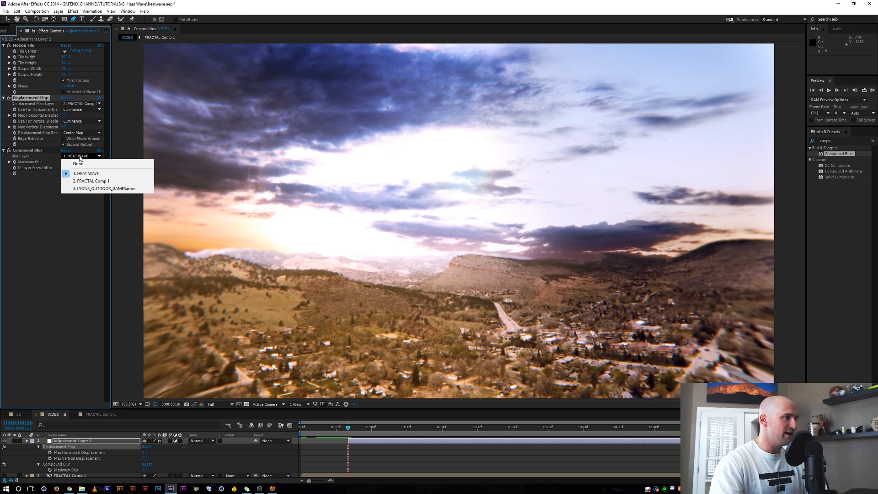
pyautogui.click(91, 181)
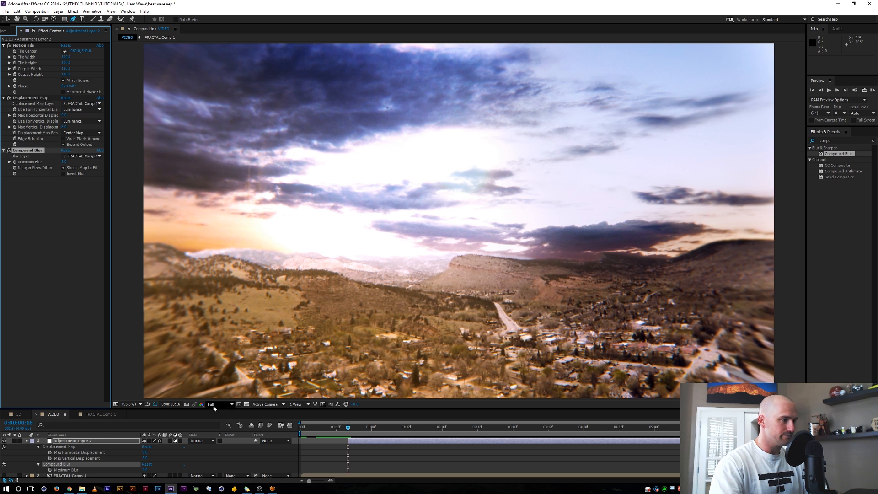
# Make the adjustment layer start at the beginning of the VIDEO composition and check the distortion through 0:00:01:15
pyautogui.press('`')
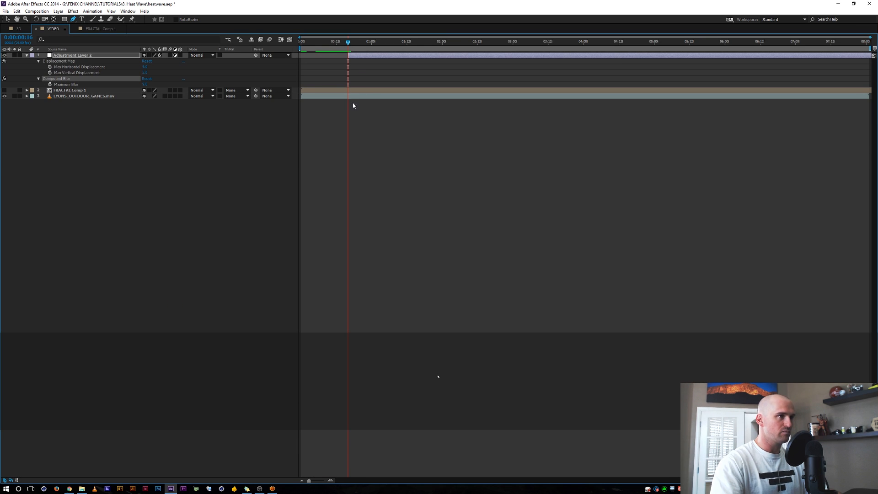
pyautogui.press('`')
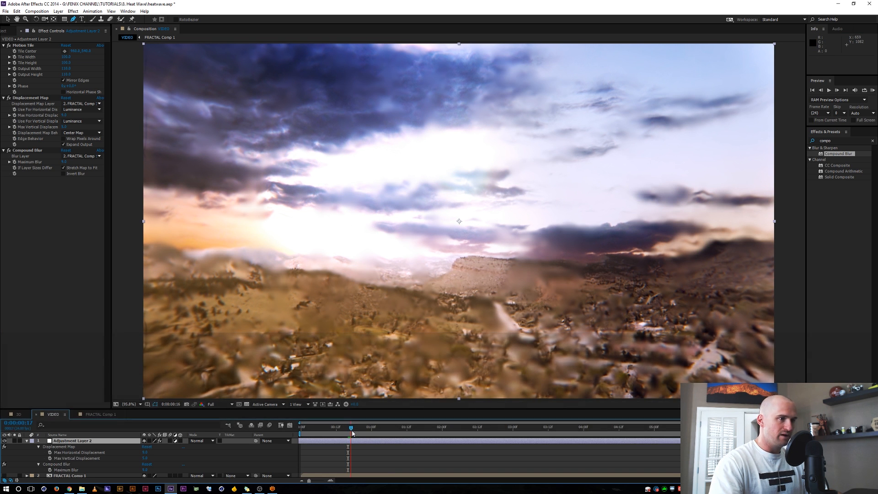
pyautogui.moveTo(348, 427); pyautogui.dragTo(419, 431)
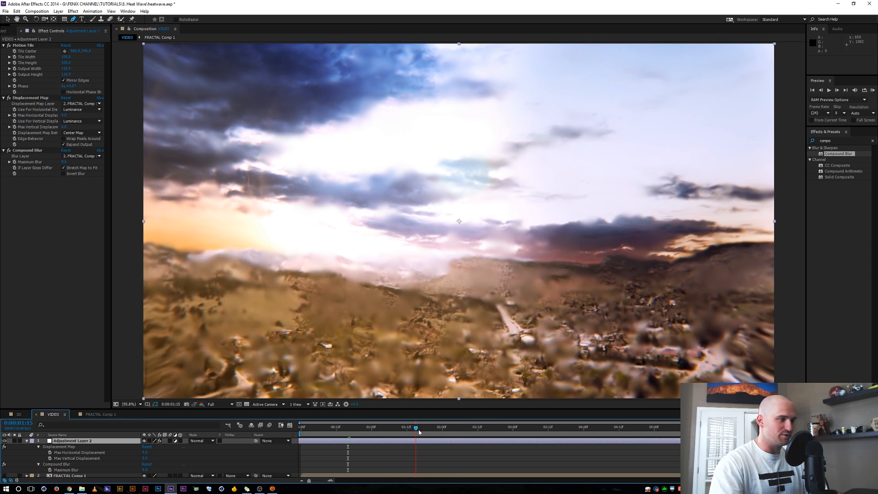
# Set the Compound Blur's Maximum Blur to 3 on the VIDEO composition's adjustment layer
pyautogui.click(49, 227)
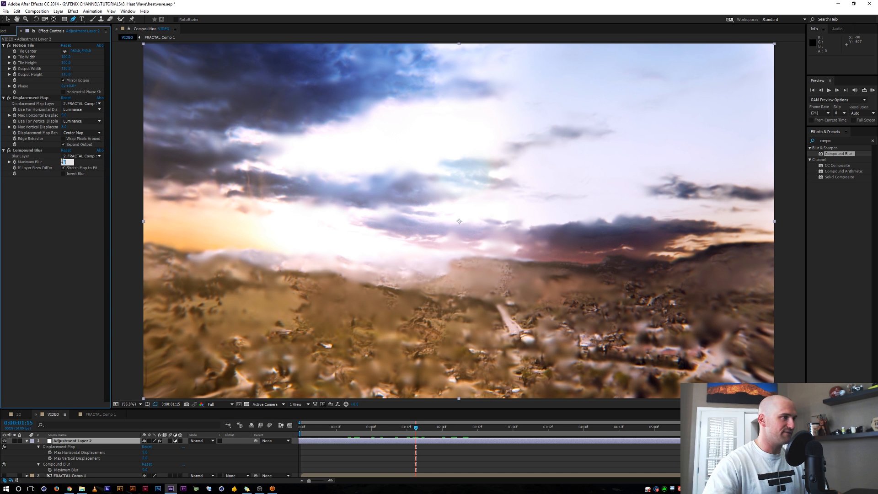
pyautogui.write('3')
pyautogui.press('Return')
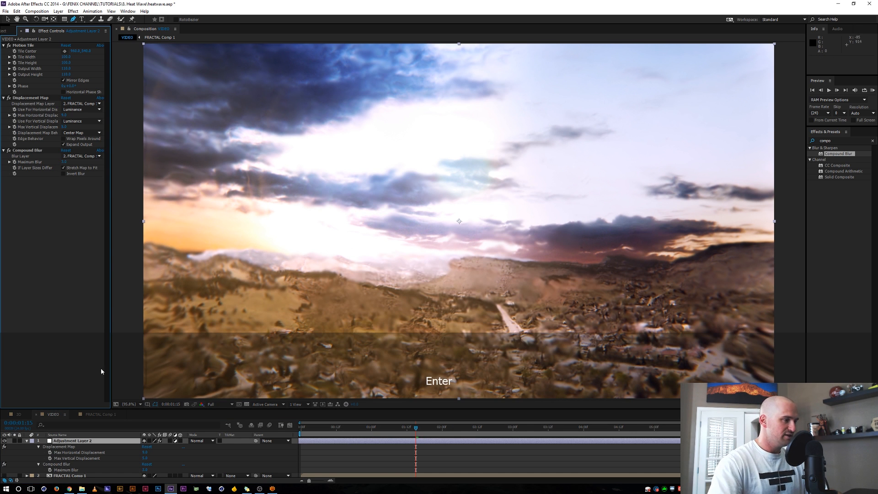
# Adjust the Fractal Noise scale in FRACTAL Comp 1 and check the VIDEO composition at 0:00:02:09
pyautogui.click(27, 440)
pyautogui.doubleClick(62, 446)
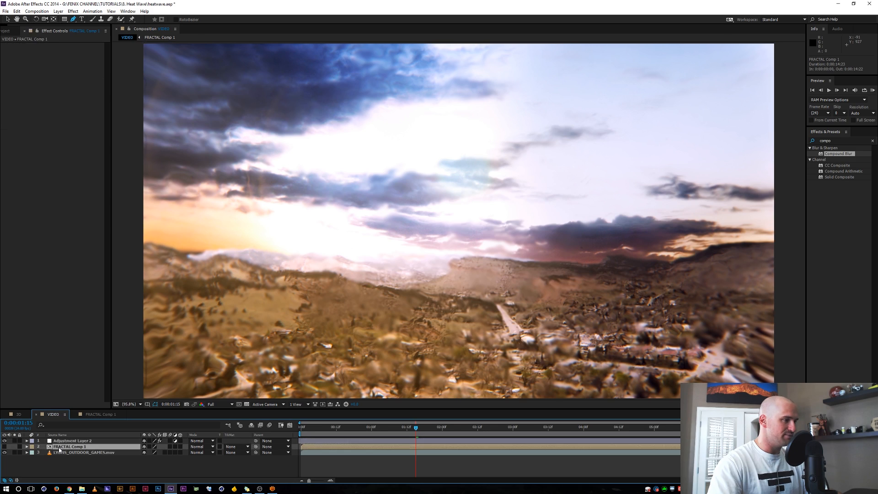
pyautogui.moveTo(64, 101); pyautogui.dragTo(41, 98)
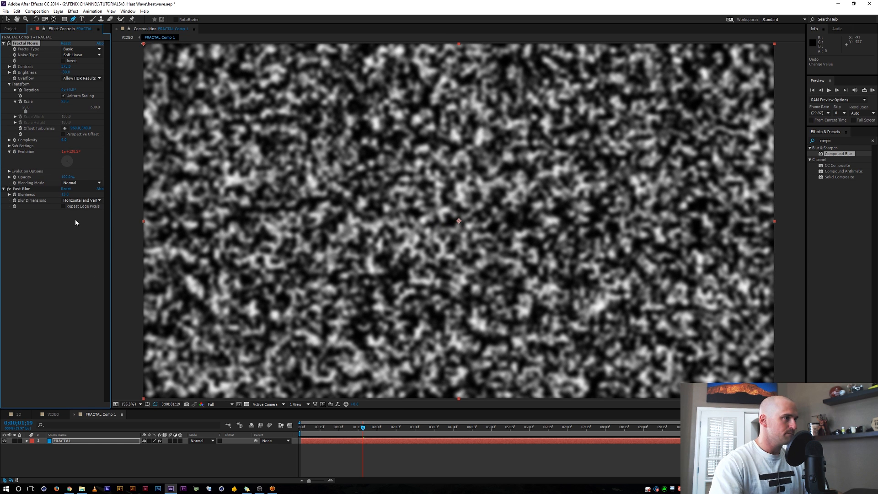
pyautogui.click(54, 415)
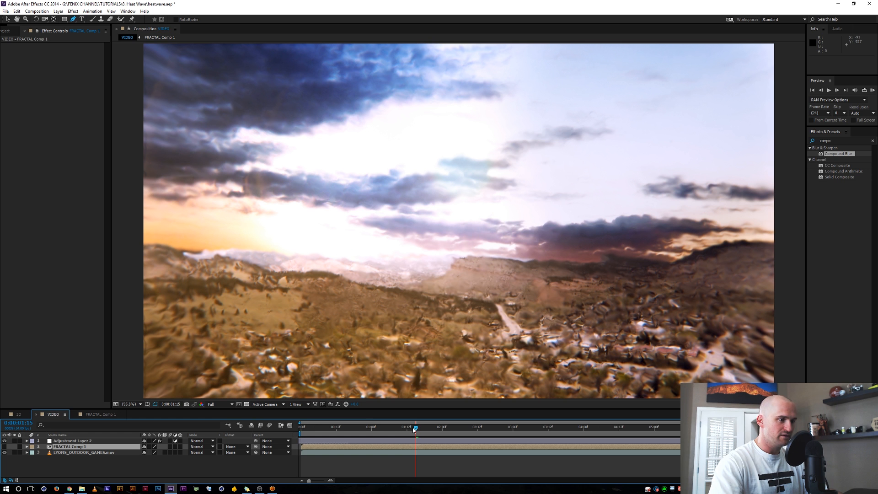
pyautogui.moveTo(425, 428); pyautogui.dragTo(468, 428)
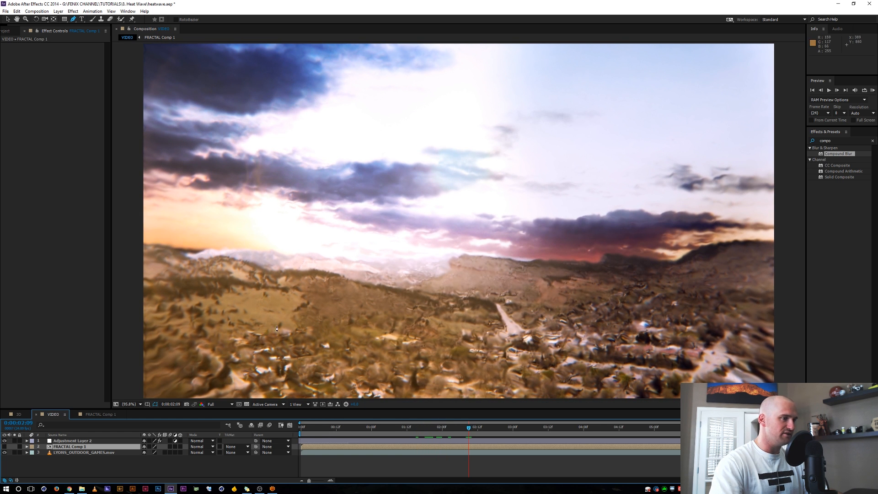
# Draw a rectangular mask about 270 px tall on the HEAT WAVE layer, spanning the footage's full width across the hills below the horizon
pyautogui.scroll(-1, 293, 319)
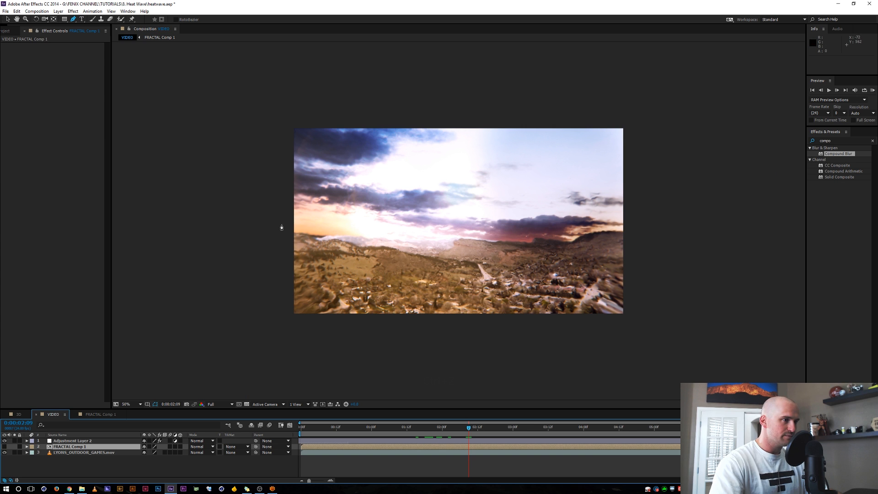
pyautogui.moveTo(281, 227); pyautogui.dragTo(404, 312)
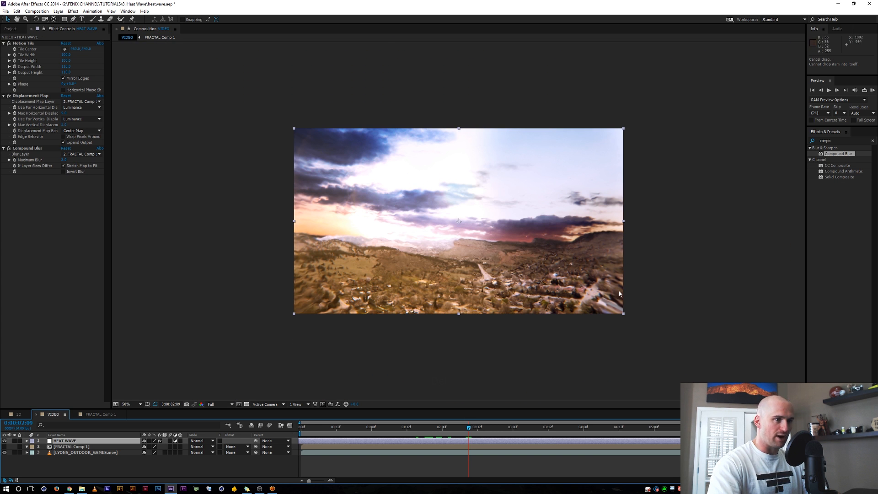
pyautogui.press('q')
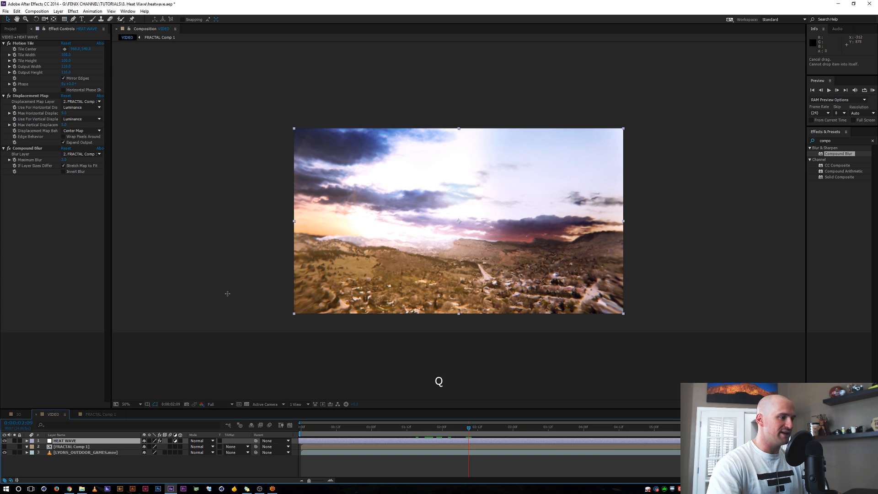
pyautogui.moveTo(285, 230); pyautogui.dragTo(389, 236)
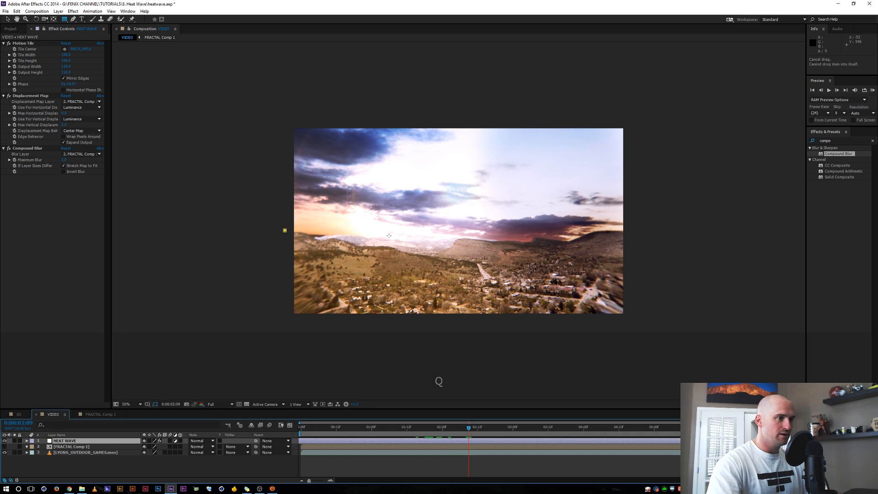
pyautogui.moveTo(663, 270); pyautogui.dragTo(663, 271)
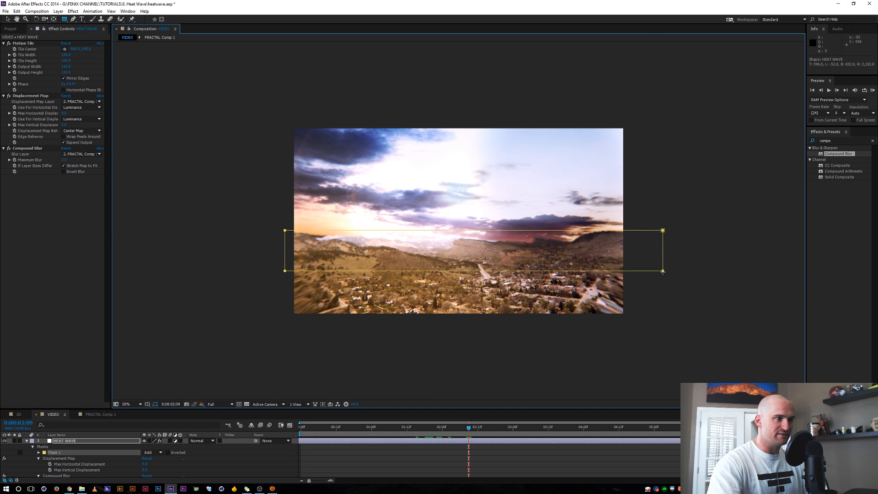
pyautogui.press('.')
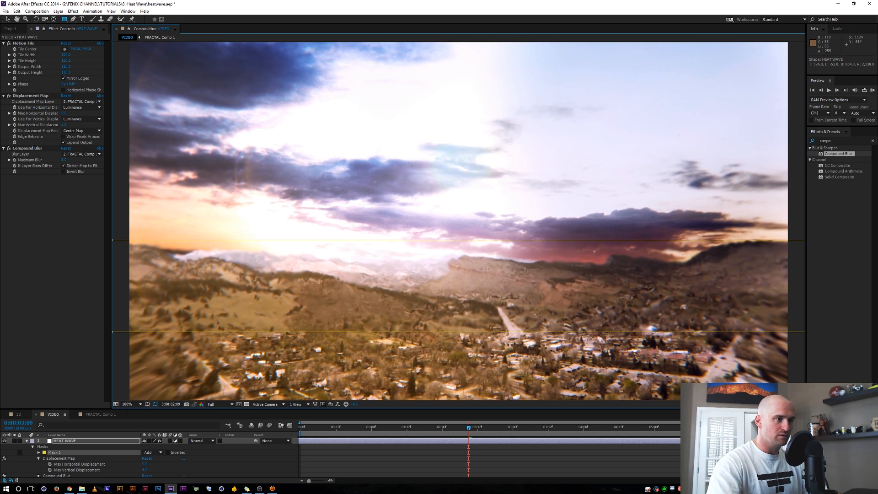
# Feather the HEAT WAVE layer's mask vertically and preview the masked distortion on the footage
pyautogui.press('f')
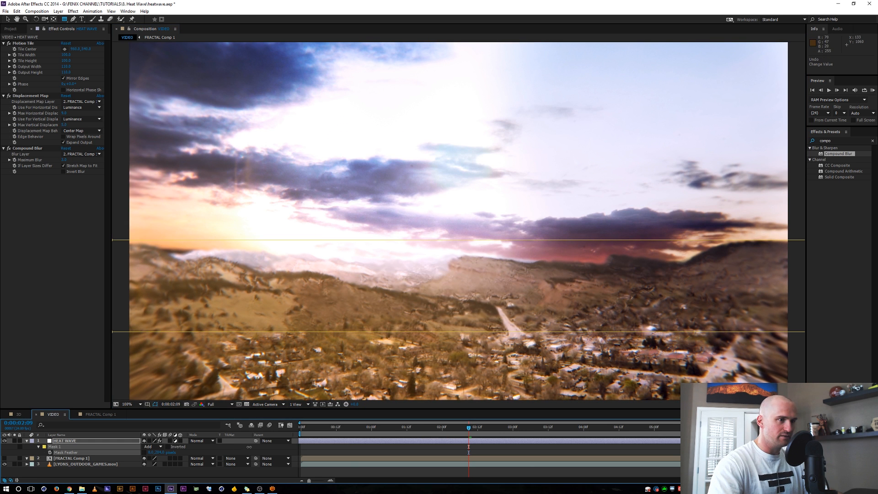
pyautogui.click(265, 474)
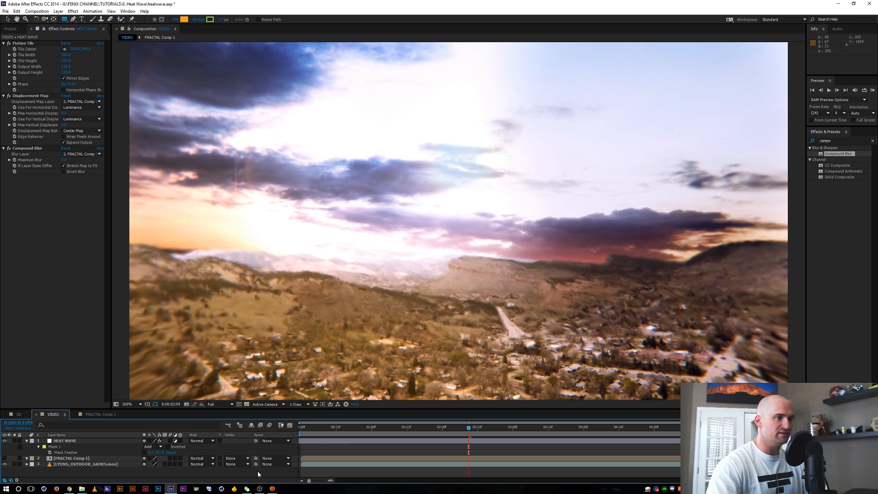
pyautogui.press('KP_0')
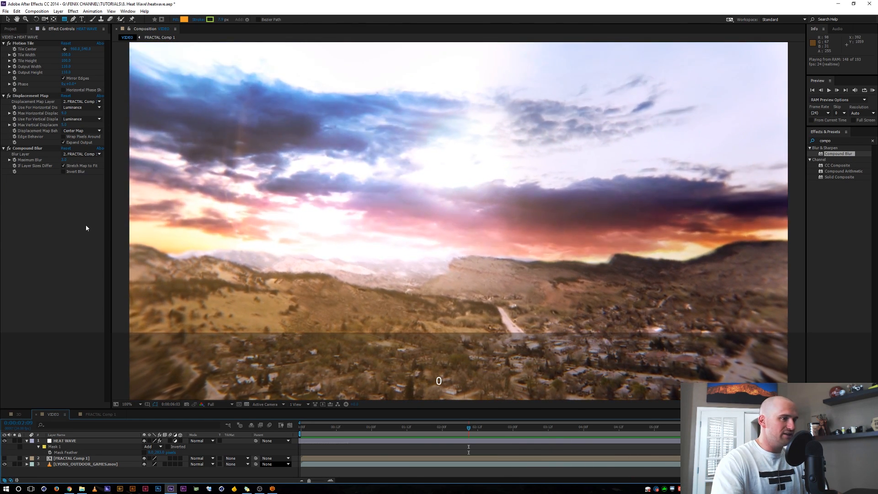
pyautogui.press('space')
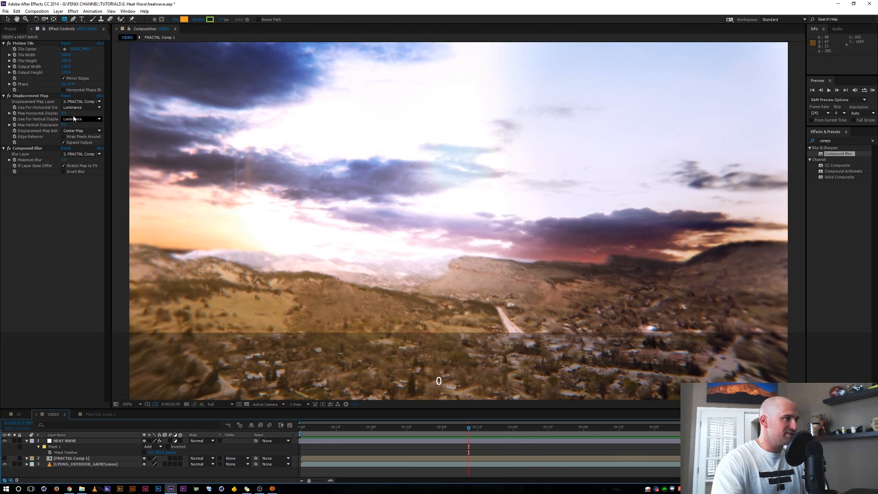
# Set the HEAT WAVE layer's Maximum Blur to 2 and its maximum displacement to 3
pyautogui.click(64, 160)
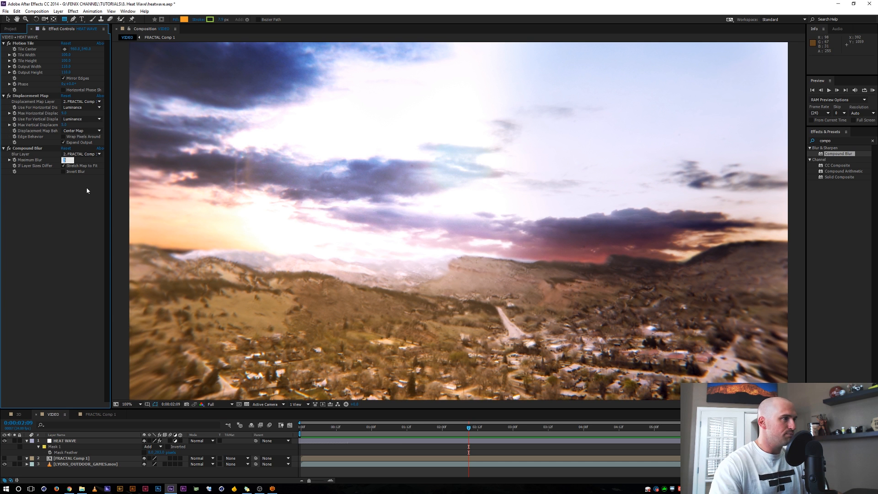
pyautogui.write('2')
pyautogui.press('Return')
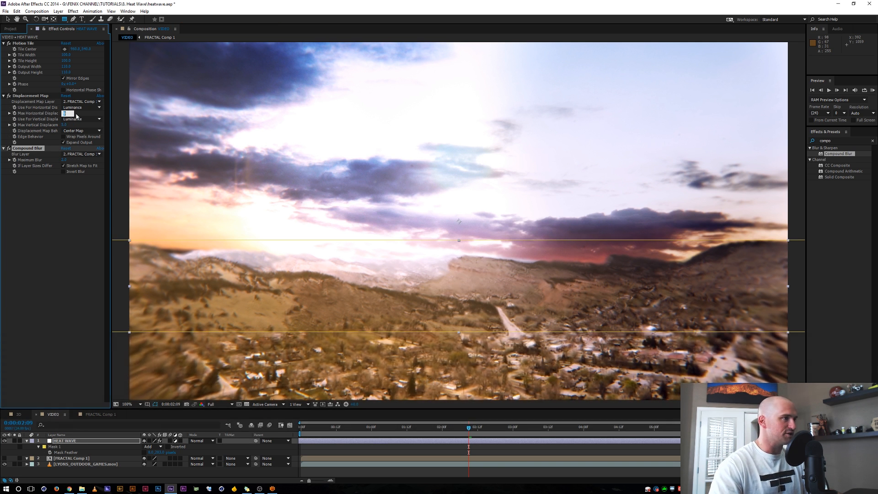
pyautogui.write('3')
pyautogui.press('Tab')
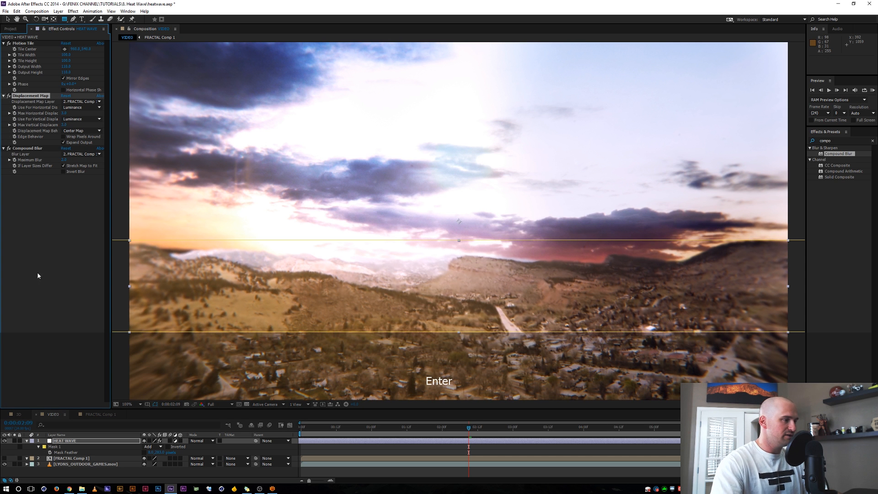
# Change the Evolution expression of the Fractal Noise in FRACTAL Comp 1 to time*500
pyautogui.click(99, 414)
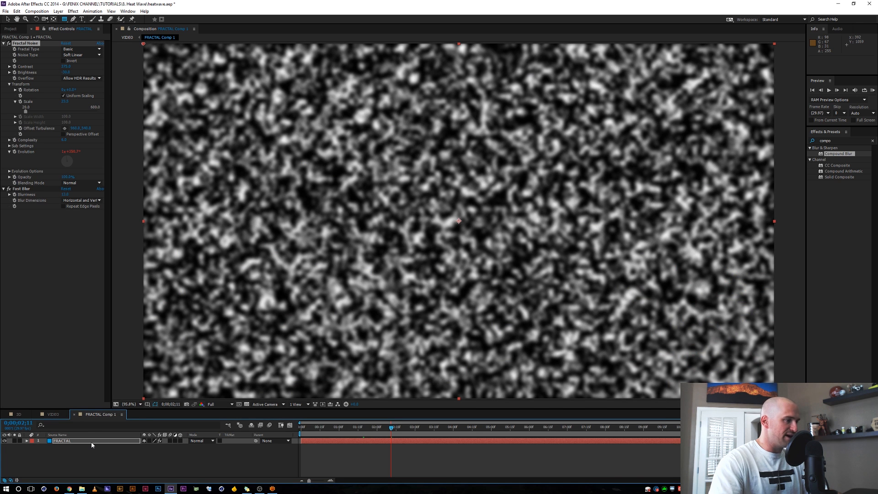
pyautogui.press('e')
pyautogui.press('e')
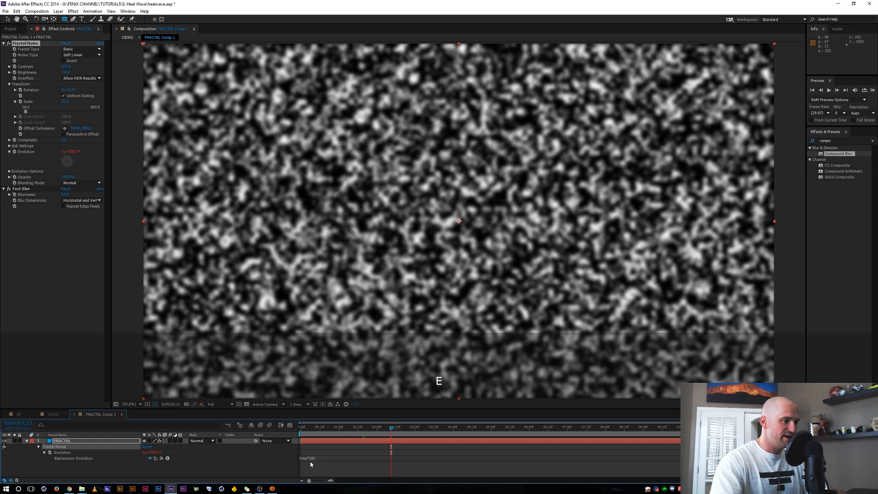
pyautogui.click(328, 457)
pyautogui.click(326, 457)
pyautogui.press('BackSpace')
pyautogui.press('BackSpace')
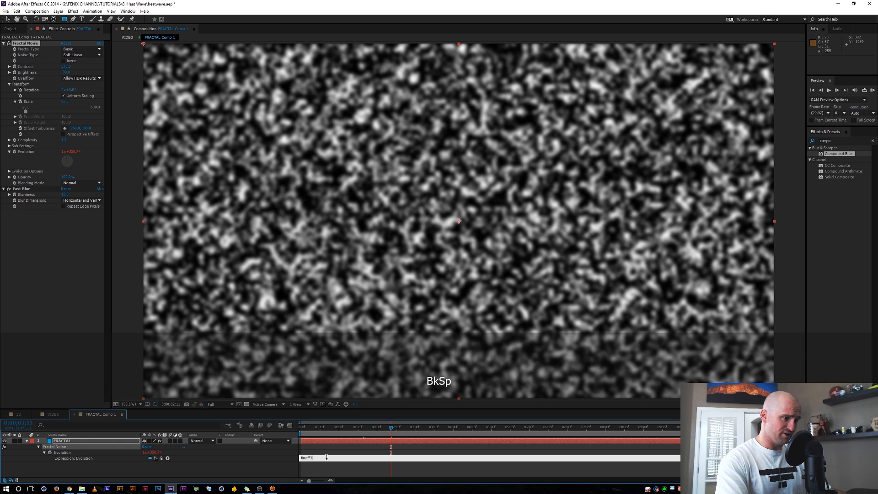
pyautogui.write('500')
pyautogui.press('Return')
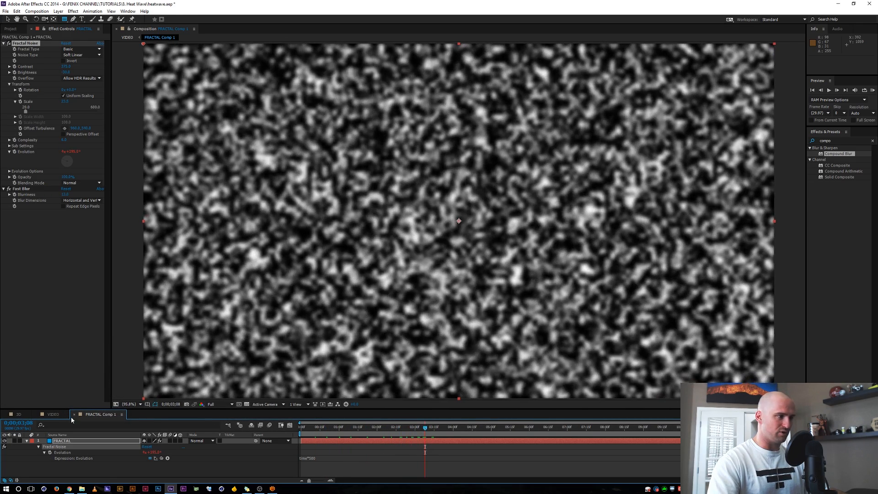
# Preview the VIDEO composition with the faster fractal evolution
pyautogui.click(53, 414)
pyautogui.click(108, 470)
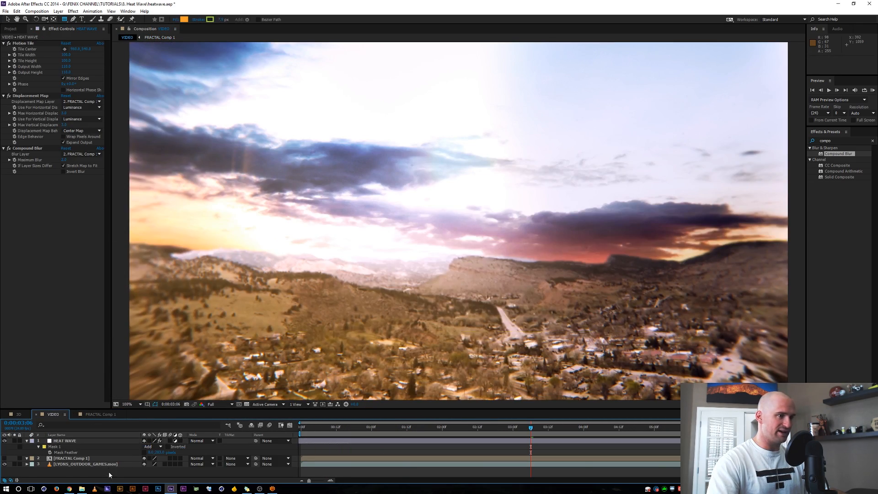
pyautogui.press('KP_0')
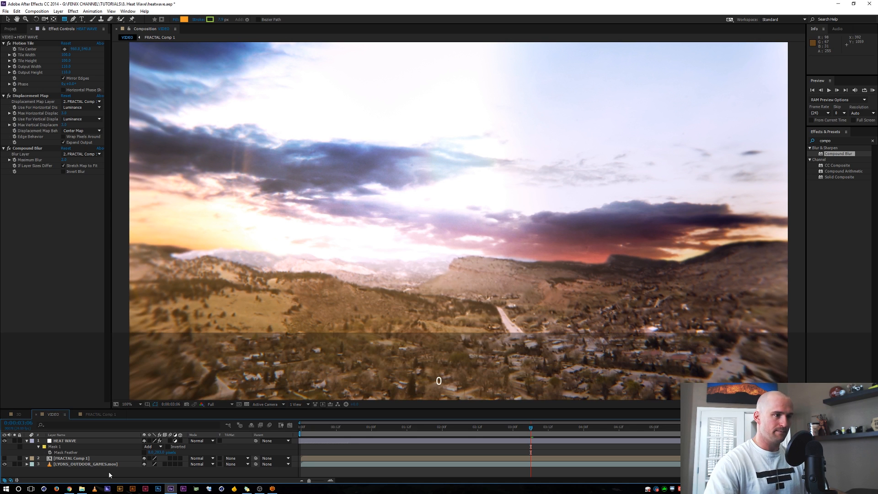